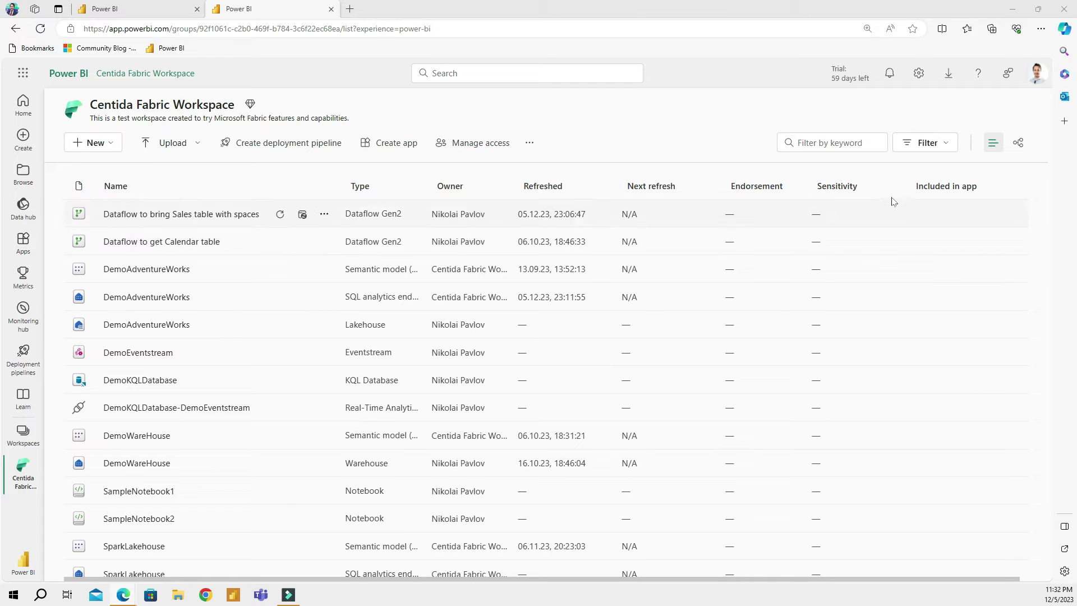
Filter the workspace item list to show only Lakehouse and Semantic model types
{"action": "left_click", "coordinate": [948, 144]}
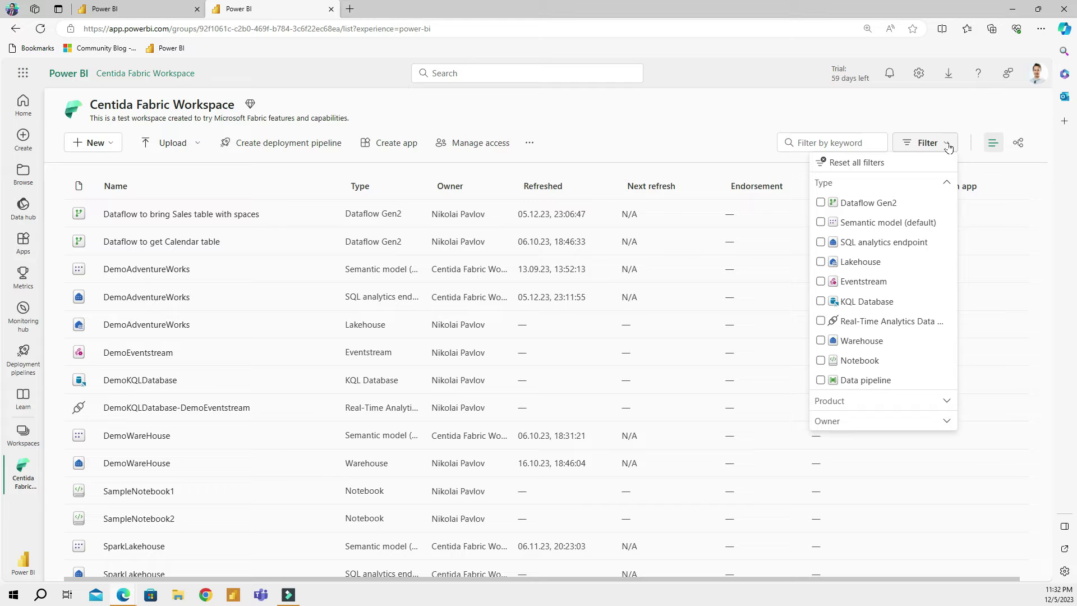
{"action": "left_click", "coordinate": [863, 262]}
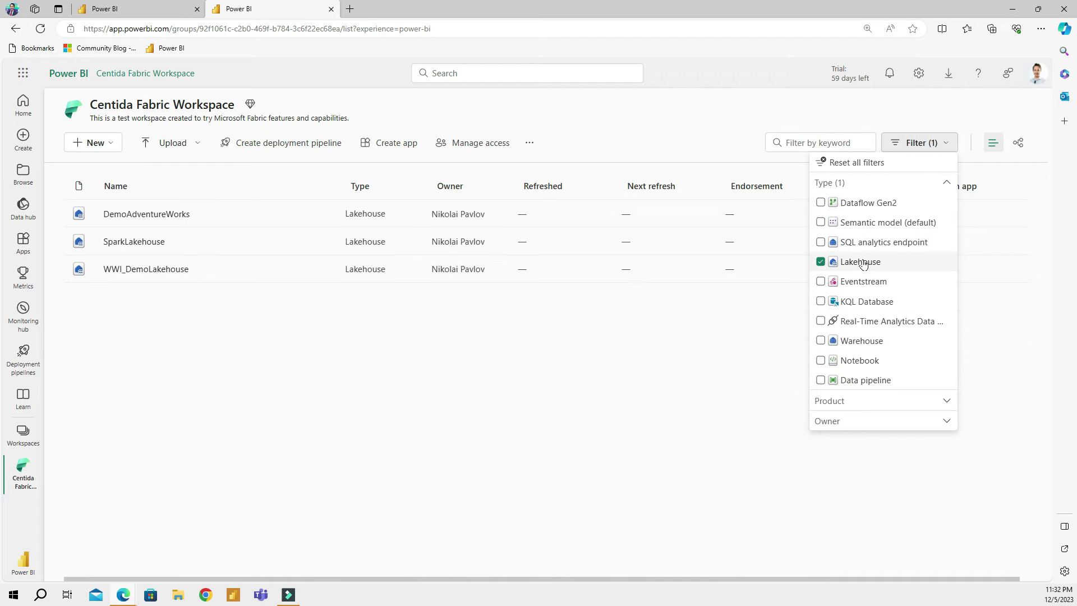
{"action": "left_click", "coordinate": [854, 222]}
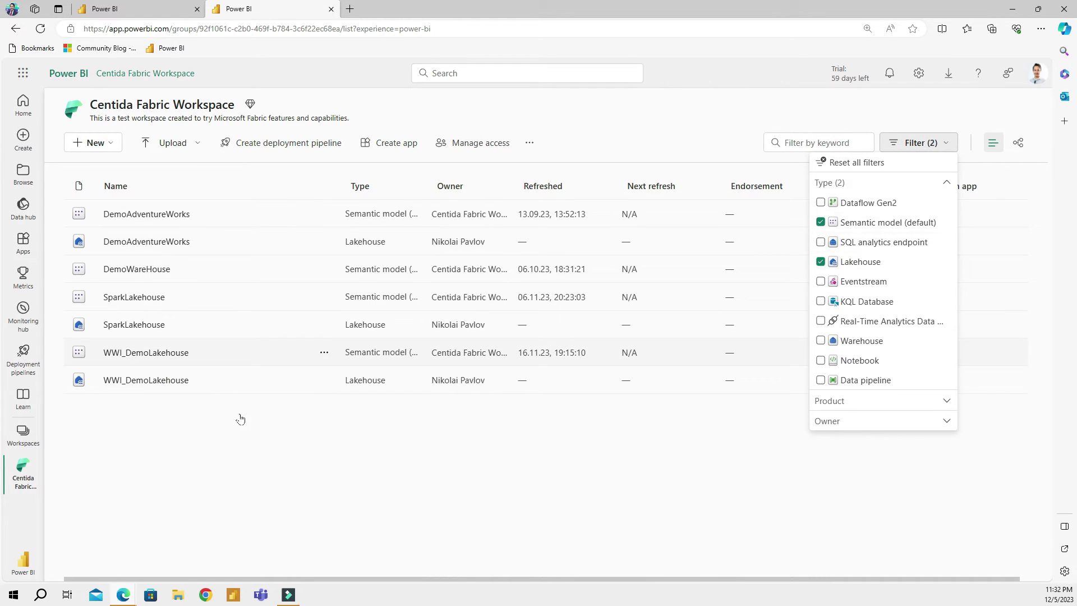
{"action": "left_click", "coordinate": [279, 433]}
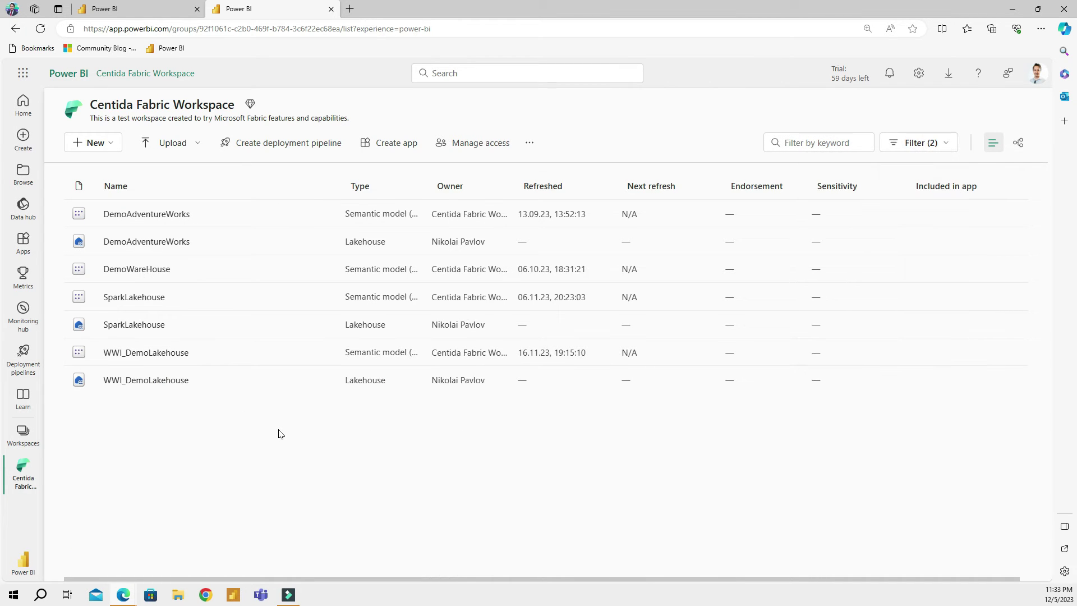
Open the WWI_DemoLakehouse semantic model's details page
{"action": "left_click", "coordinate": [325, 353]}
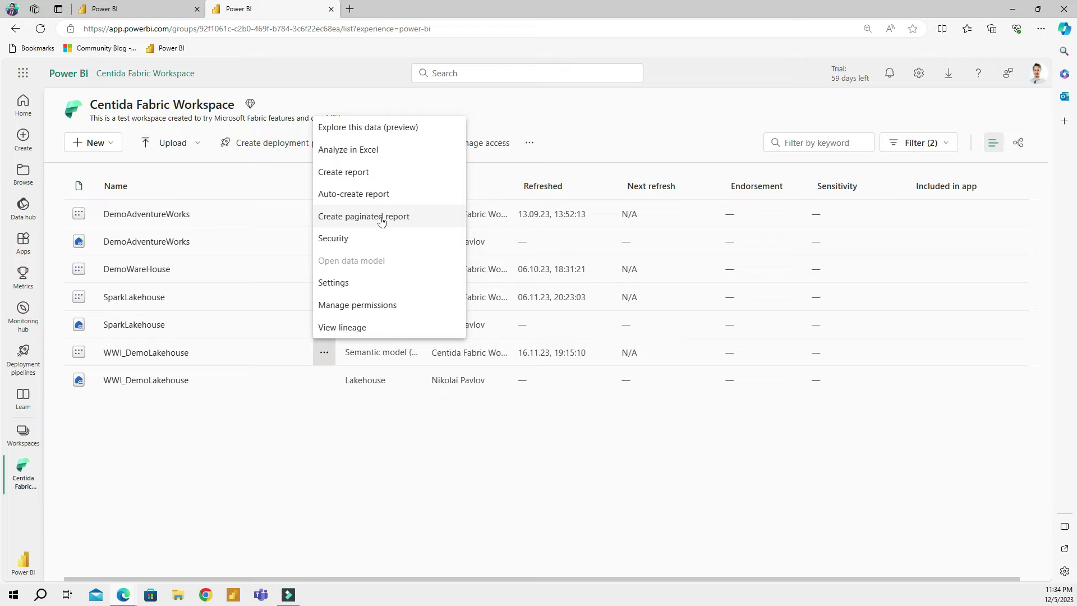
{"action": "left_click", "coordinate": [152, 357]}
{"action": "left_click", "coordinate": [156, 357]}
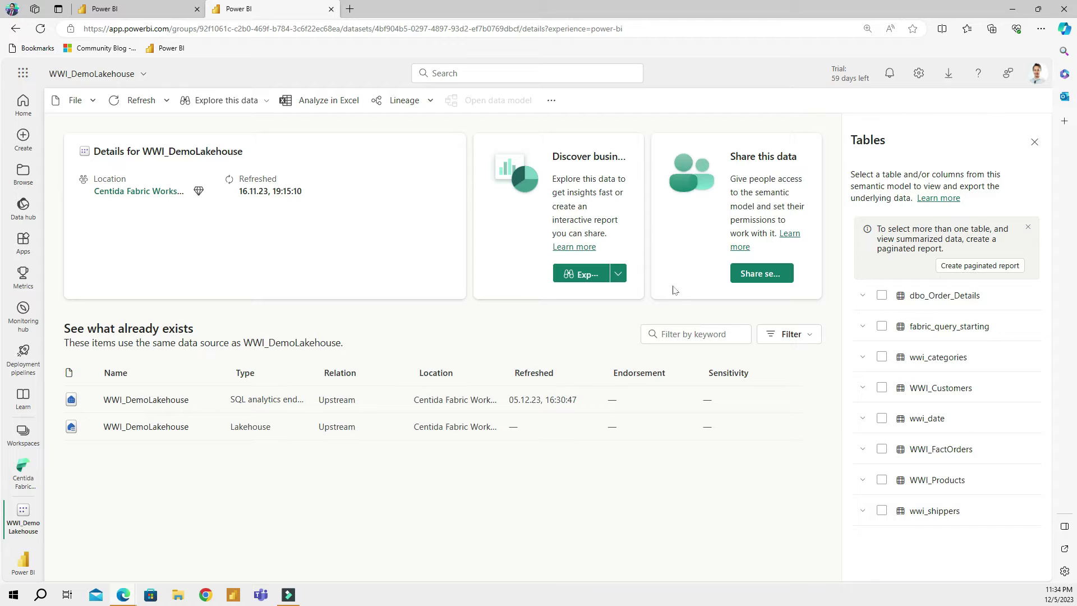
Create a paginated report from WWI_DemoLakehouse using the Explore dropdown
{"action": "left_click", "coordinate": [619, 275]}
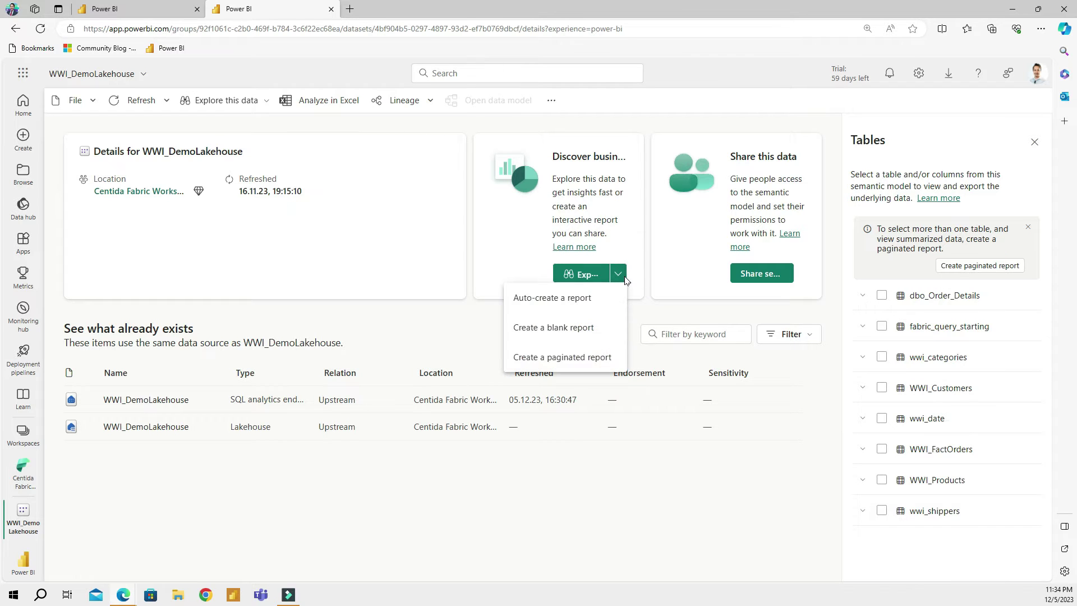
{"action": "left_click", "coordinate": [537, 359]}
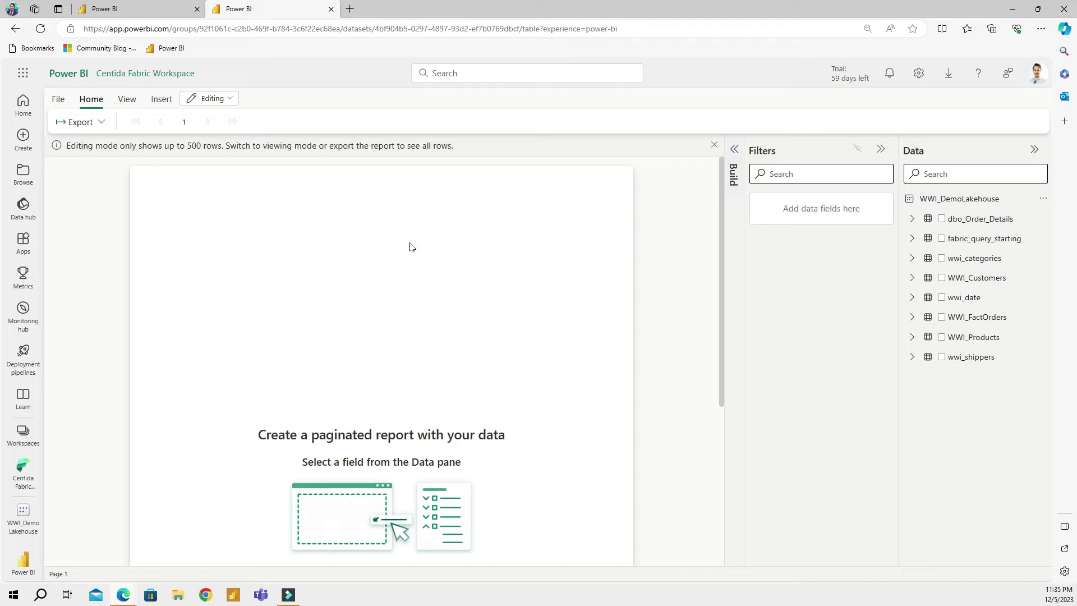
Expand the Build area, briefly add a table, then remove wwi_categories again
{"action": "left_click", "coordinate": [735, 150]}
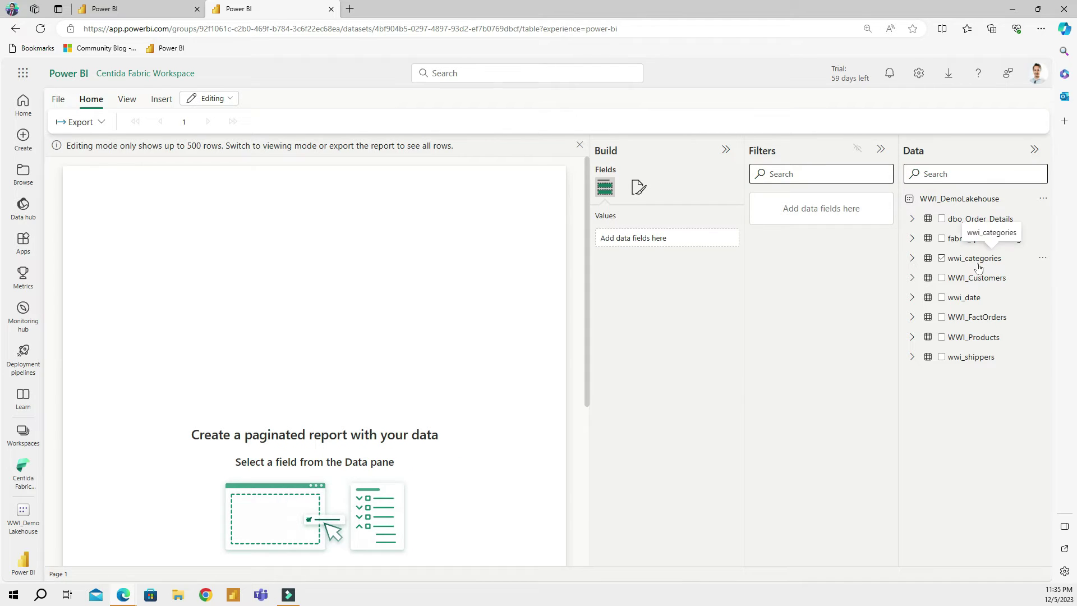
{"action": "left_click", "coordinate": [985, 240]}
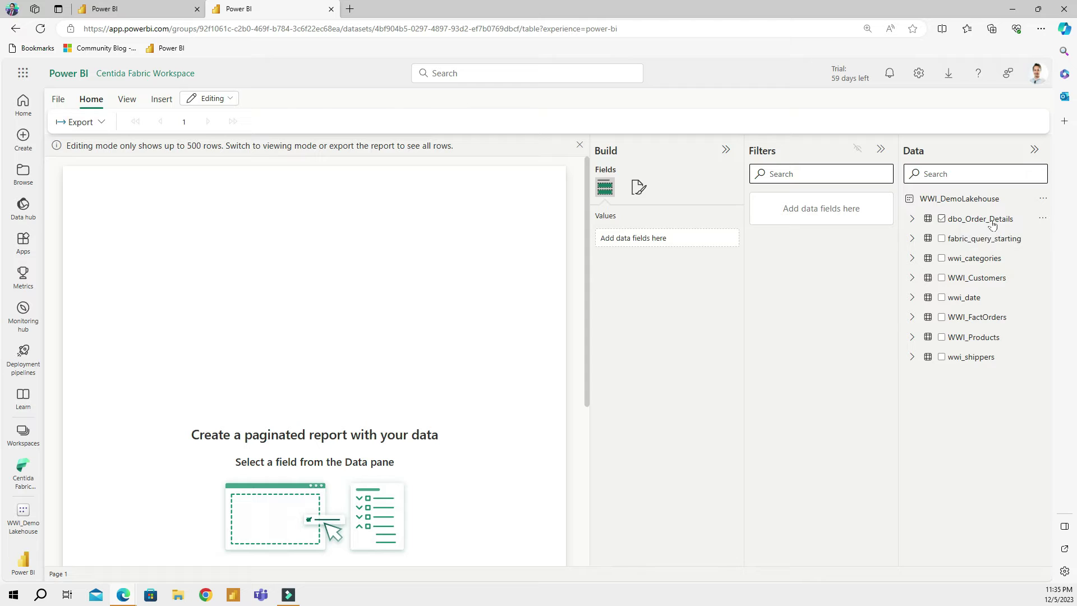
{"action": "left_click", "coordinate": [988, 260]}
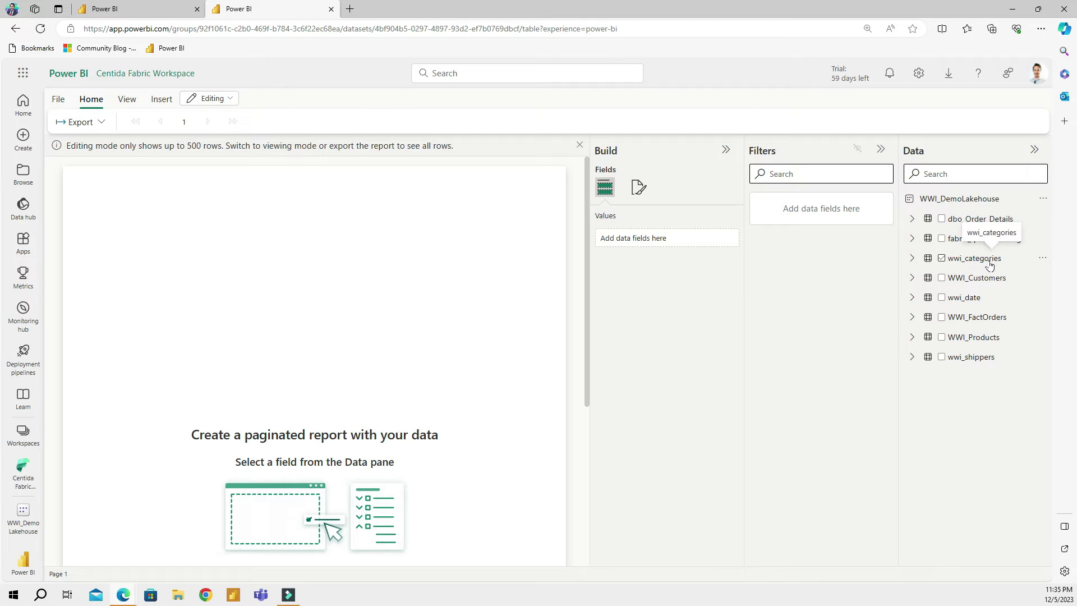
{"action": "left_click", "coordinate": [990, 263]}
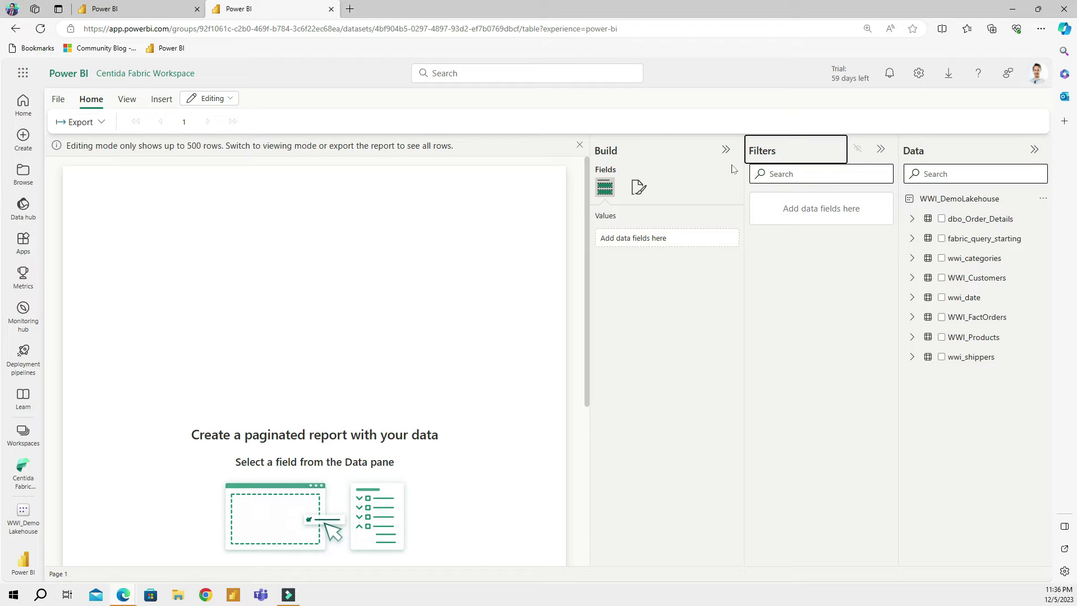
Collapse the Build and Filters panes and start inserting an image from a URL
{"action": "left_click", "coordinate": [726, 149]}
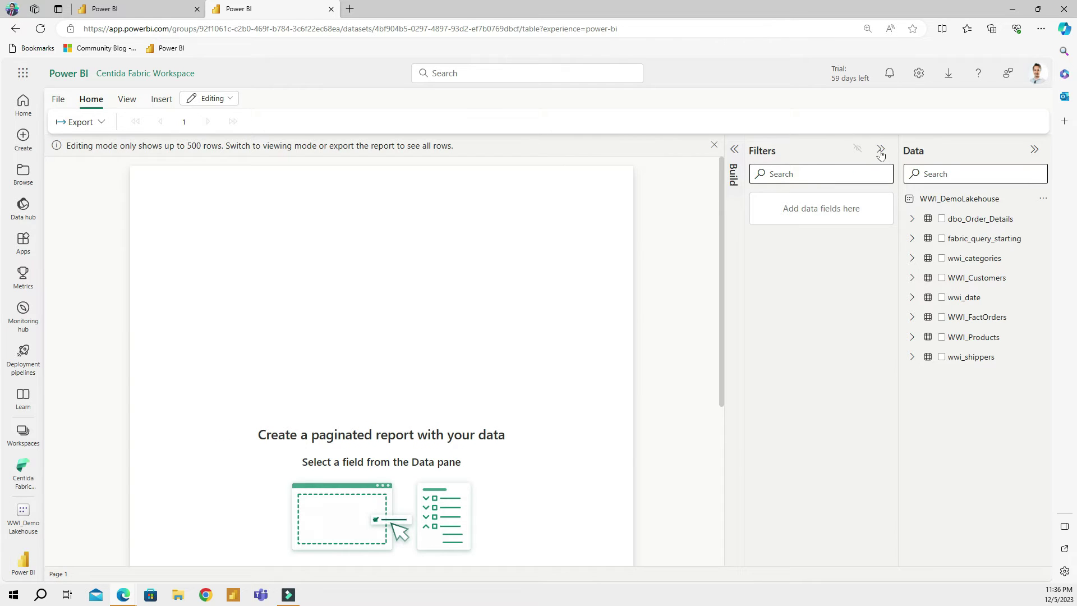
{"action": "left_click", "coordinate": [880, 149]}
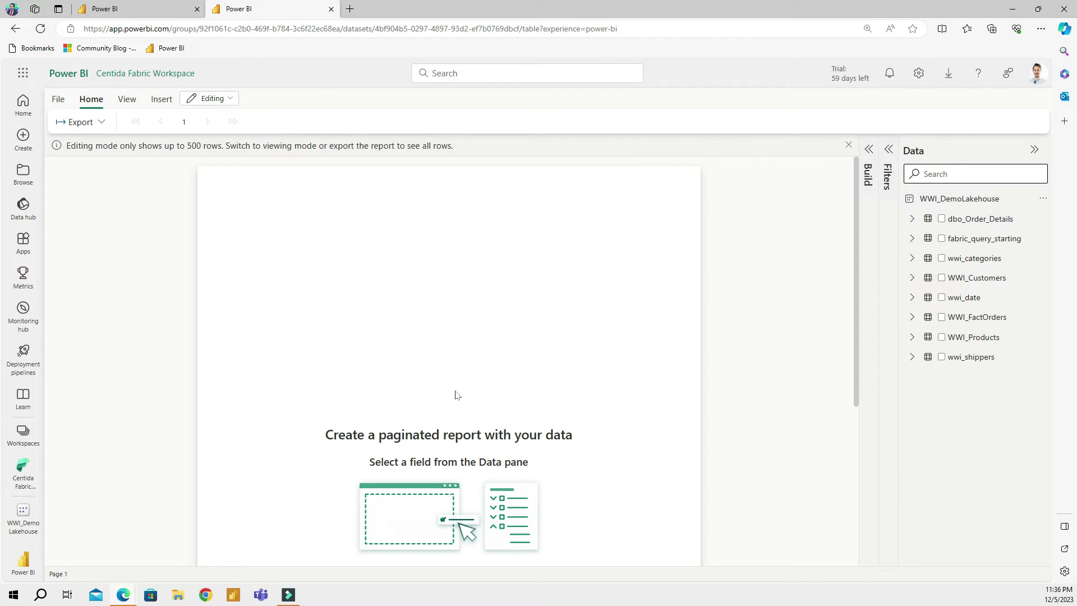
{"action": "left_click", "coordinate": [162, 100]}
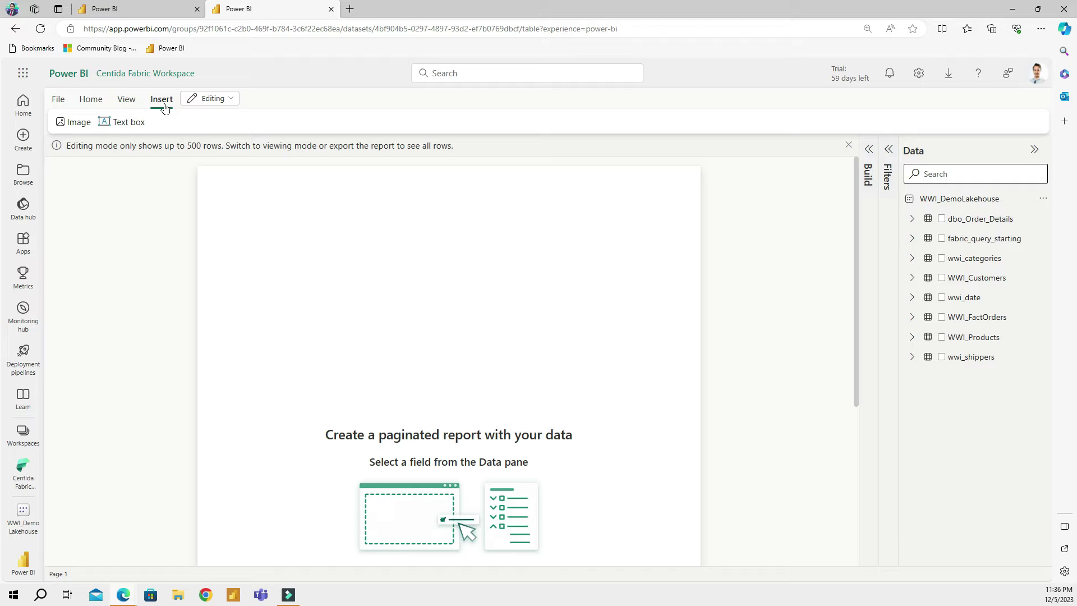
{"action": "left_click", "coordinate": [77, 123]}
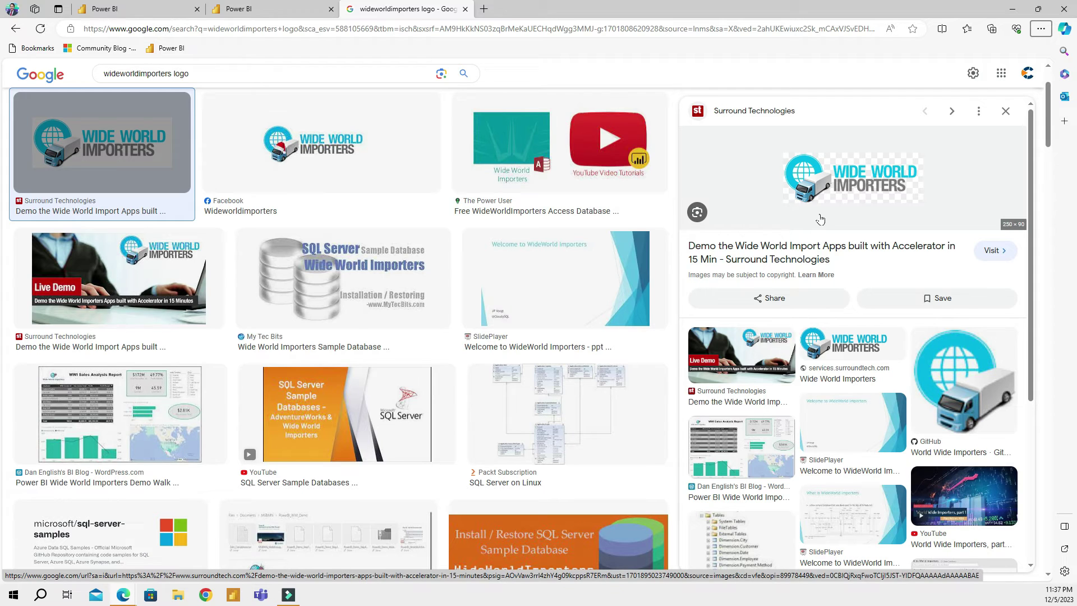
Insert the Wide World Importers logo from its pasted URL, enlarge it and move it top-right
{"action": "left_click", "coordinate": [271, 7]}
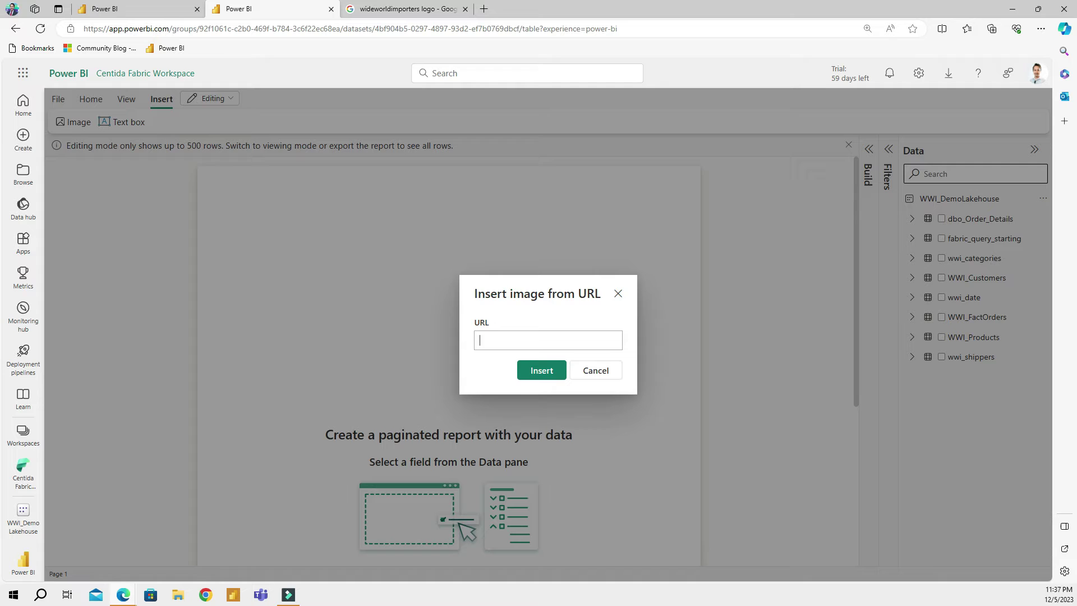
{"action": "key", "text": "ctrl+v"}
{"action": "left_click", "coordinate": [551, 372]}
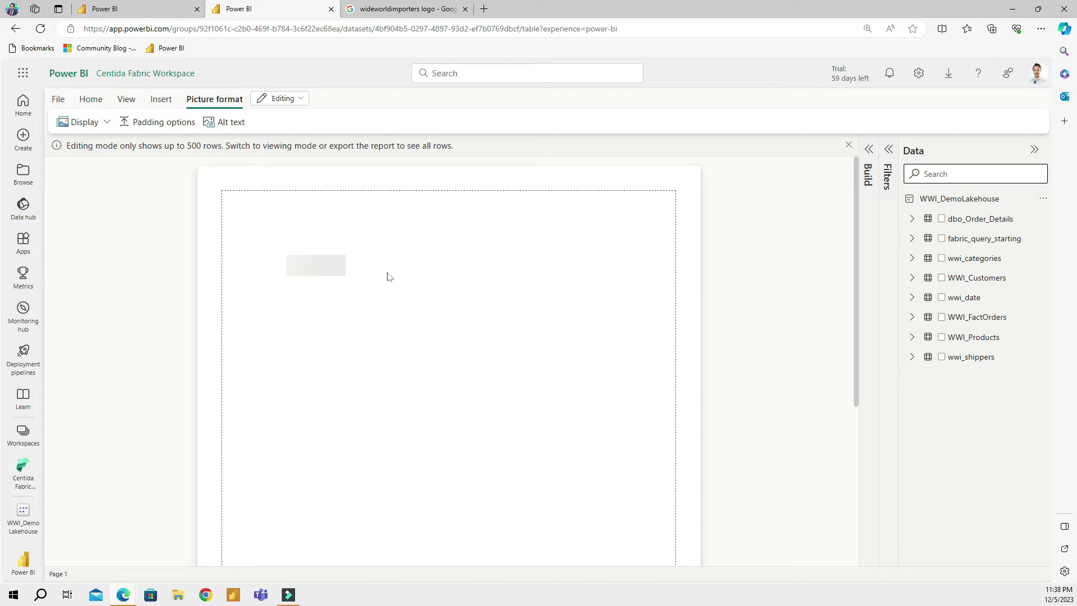
{"action": "left_click_drag", "start_coordinate": [358, 245], "coordinate": [404, 224]}
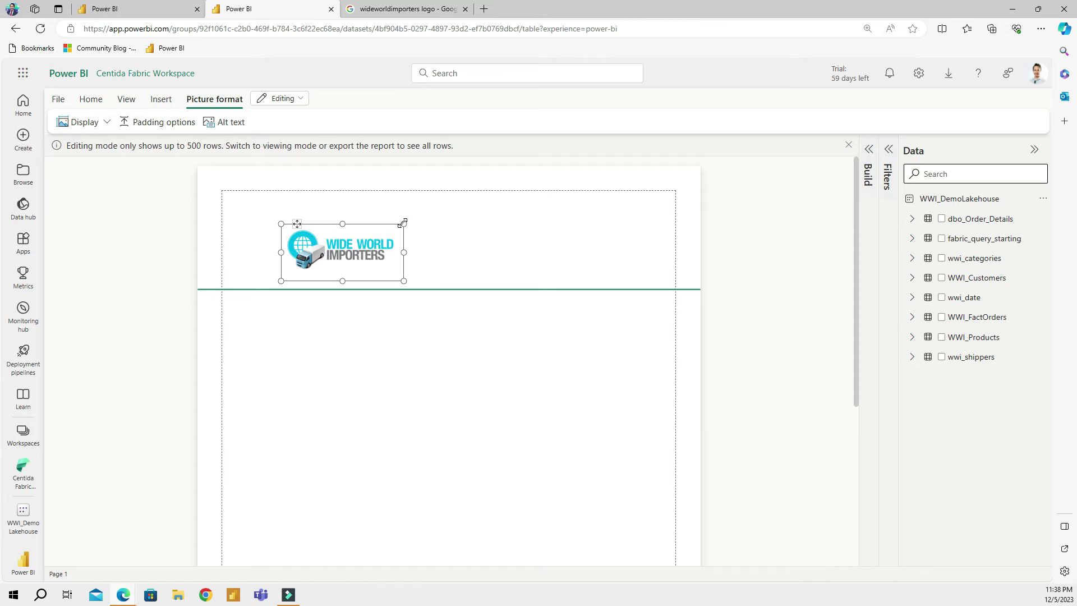
{"action": "left_click", "coordinate": [512, 240]}
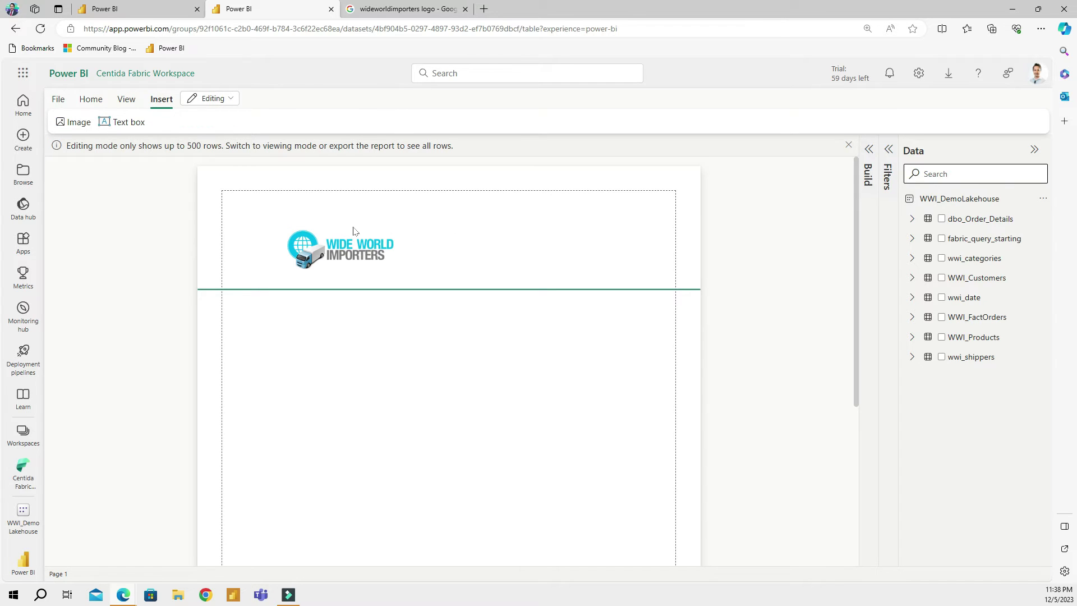
{"action": "left_click", "coordinate": [397, 237]}
{"action": "left_click_drag", "start_coordinate": [405, 225], "coordinate": [418, 215]}
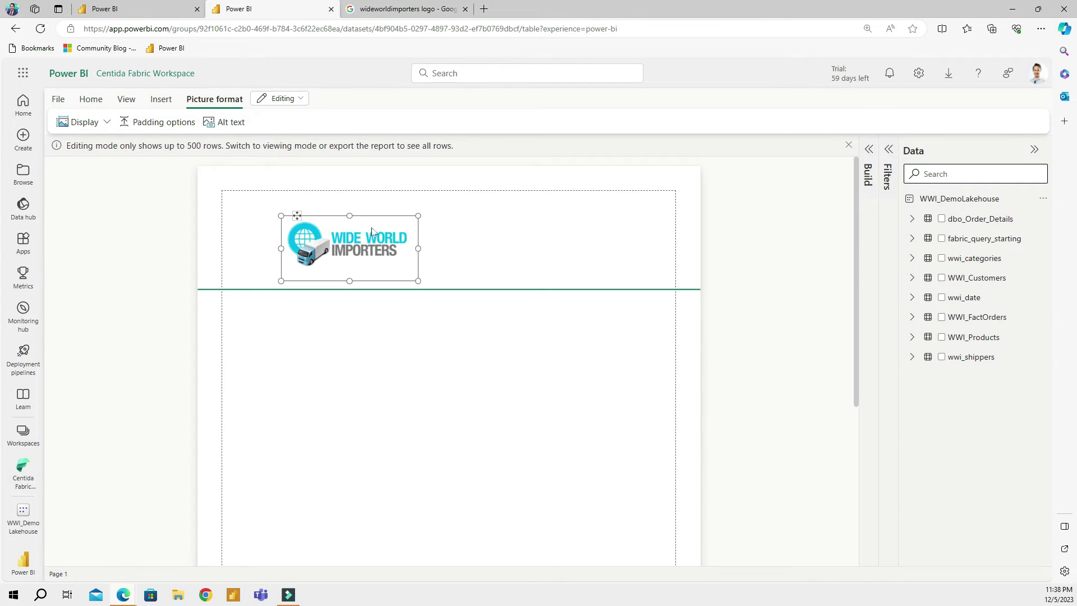
{"action": "left_click_drag", "start_coordinate": [296, 216], "coordinate": [547, 187]}
{"action": "left_click", "coordinate": [230, 175]}
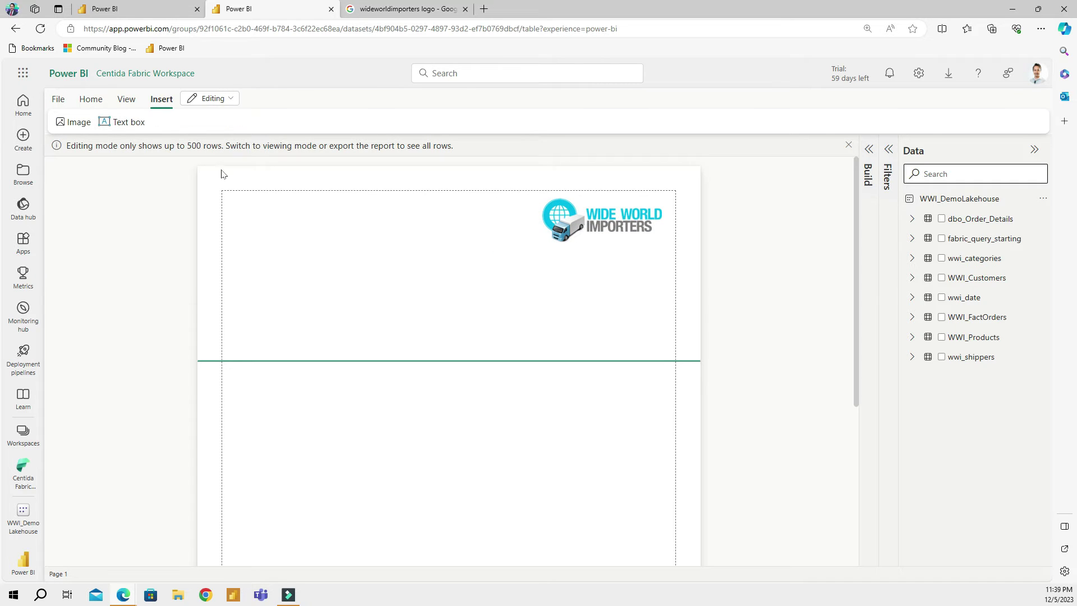
Add a 'Wide World Importers Report' text box at font size 20, widened to one line
{"action": "left_click", "coordinate": [139, 123]}
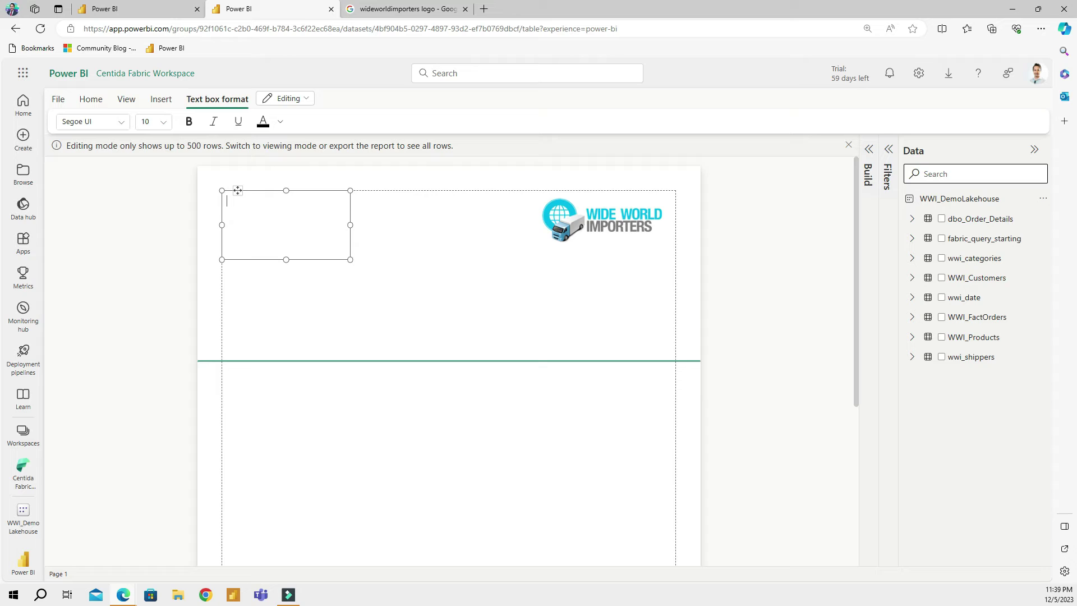
{"action": "type", "text": "Wide World Importers Report"}
{"action": "key", "text": "ctrl+a"}
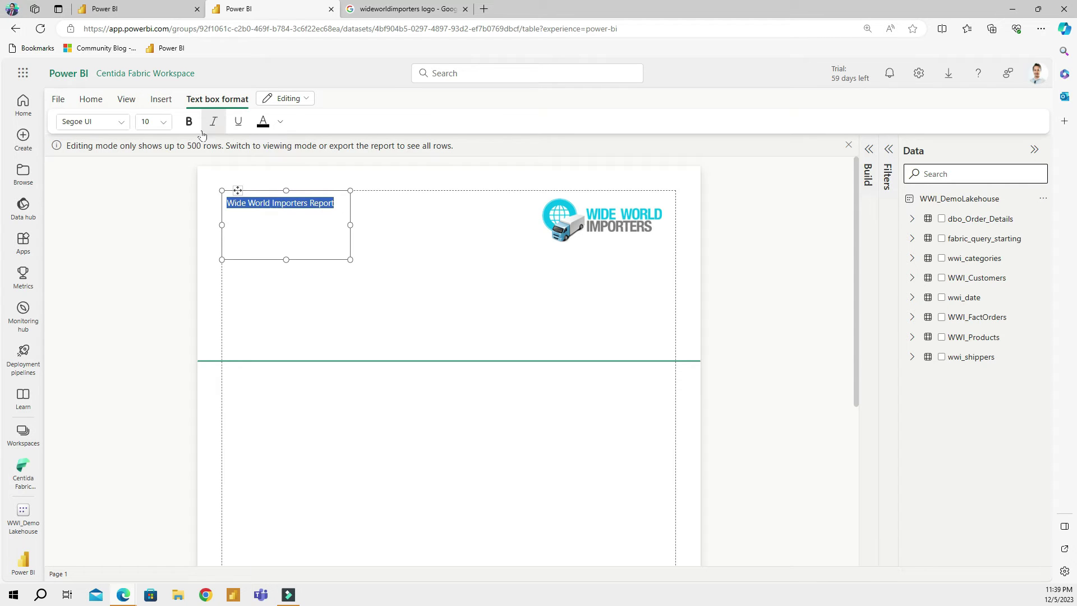
{"action": "left_click", "coordinate": [162, 123]}
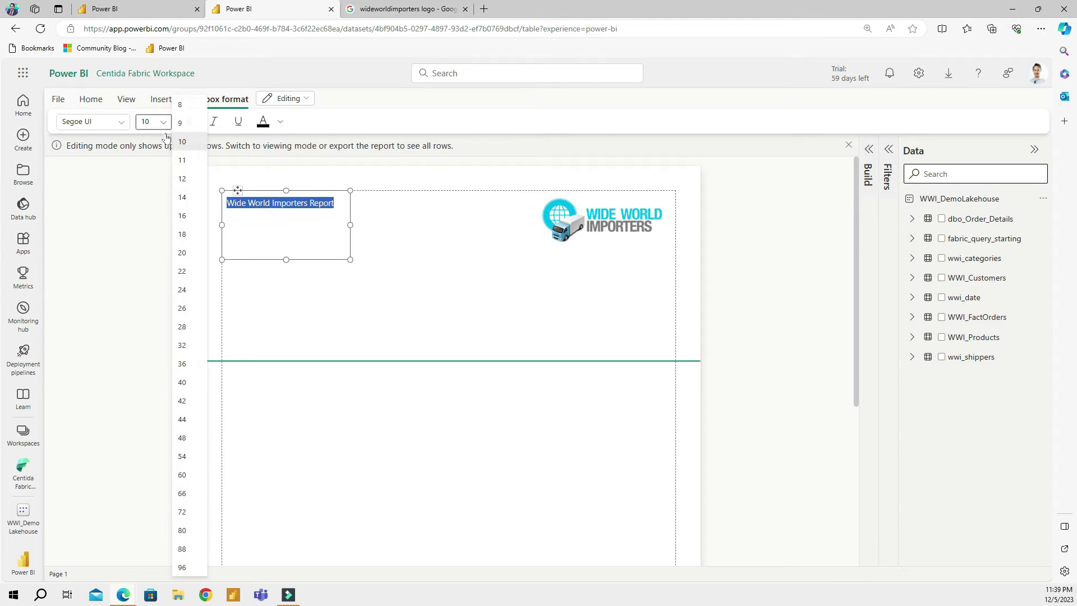
{"action": "left_click", "coordinate": [182, 253]}
{"action": "left_click_drag", "start_coordinate": [351, 260], "coordinate": [515, 276]}
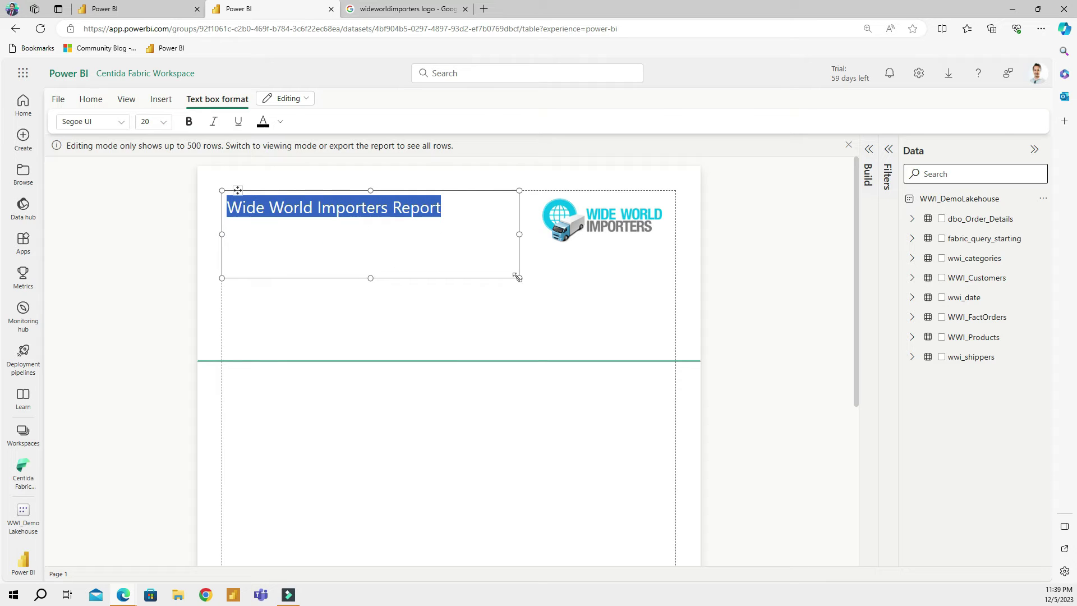
{"action": "left_click", "coordinate": [238, 190]}
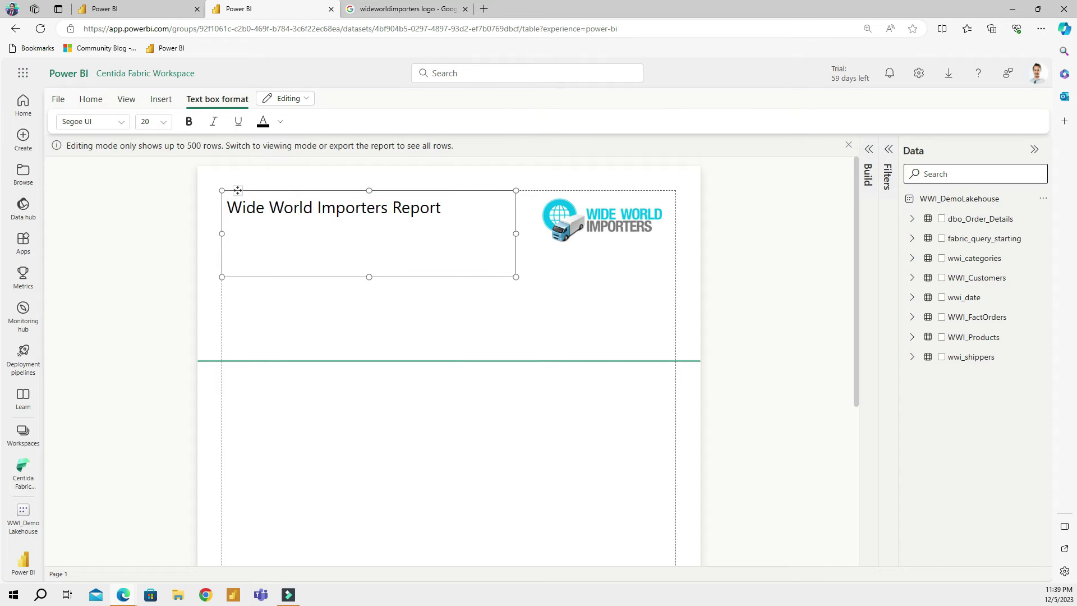
{"action": "left_click", "coordinate": [371, 277]}
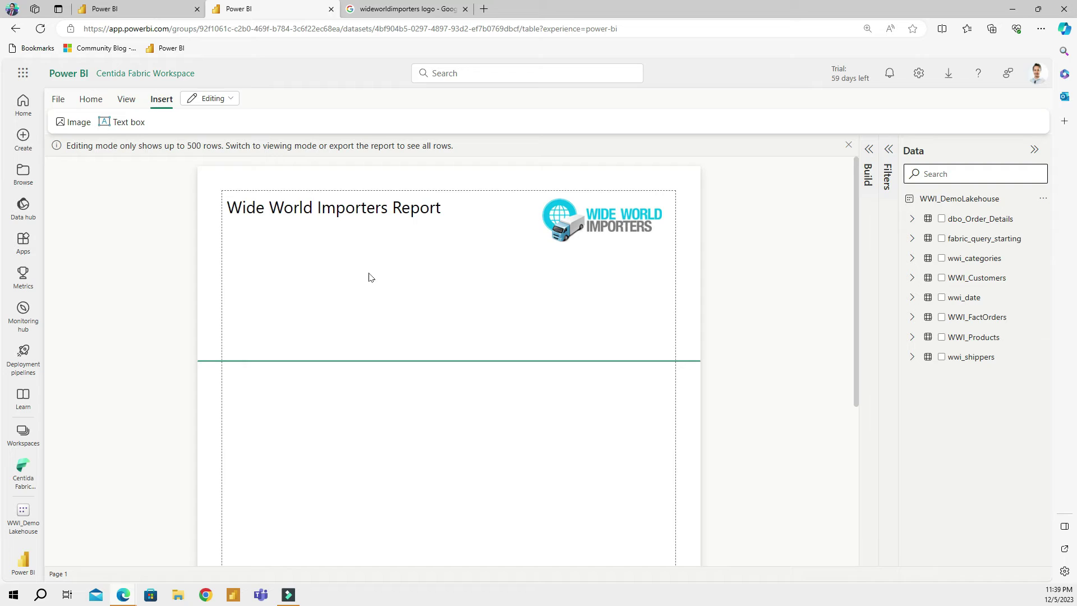
Hide the margin guides and drag the section divider up beneath the title and logo
{"action": "left_click", "coordinate": [127, 99]}
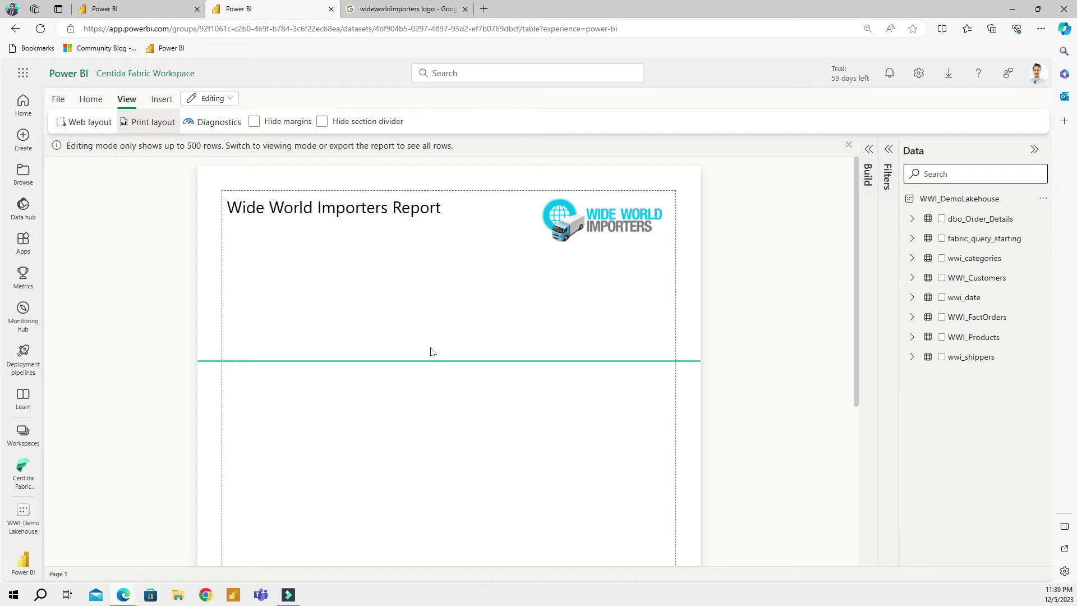
{"action": "left_click", "coordinate": [257, 124]}
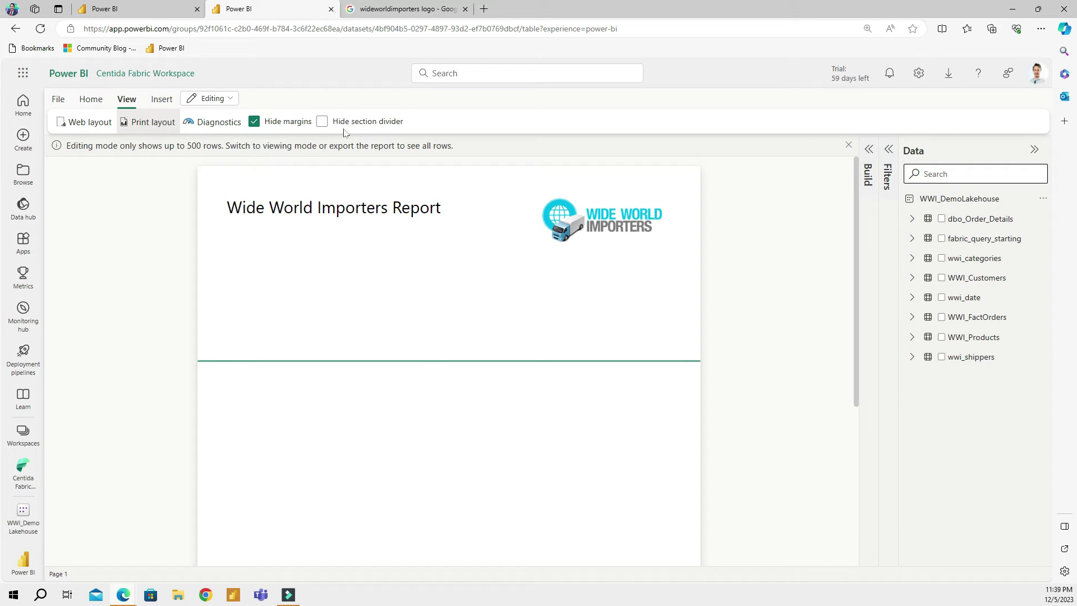
{"action": "left_click", "coordinate": [322, 122]}
{"action": "left_click", "coordinate": [323, 123]}
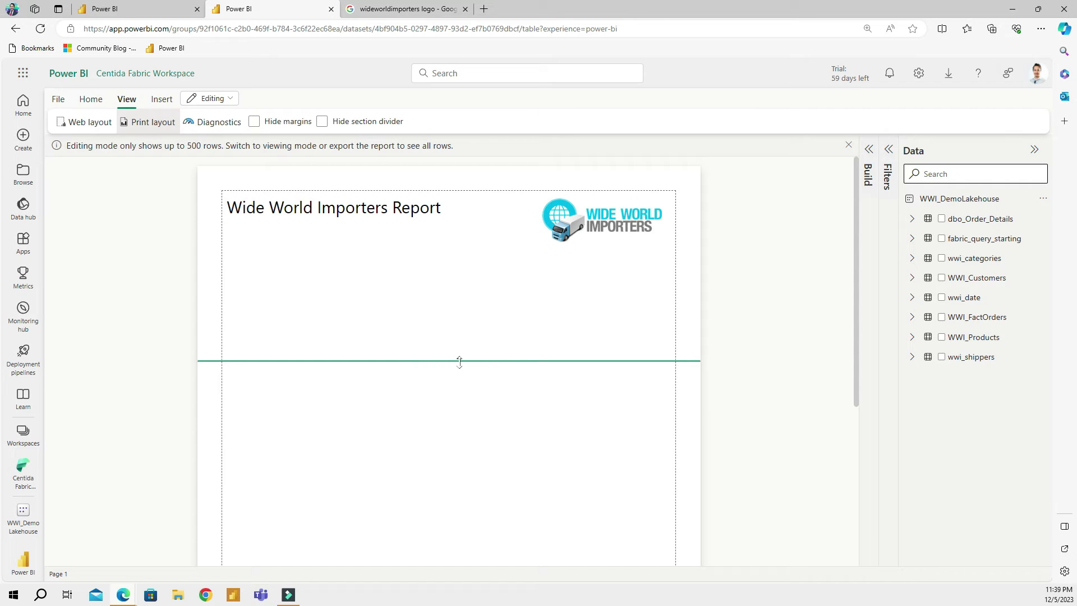
{"action": "left_click_drag", "start_coordinate": [457, 361], "coordinate": [449, 278]}
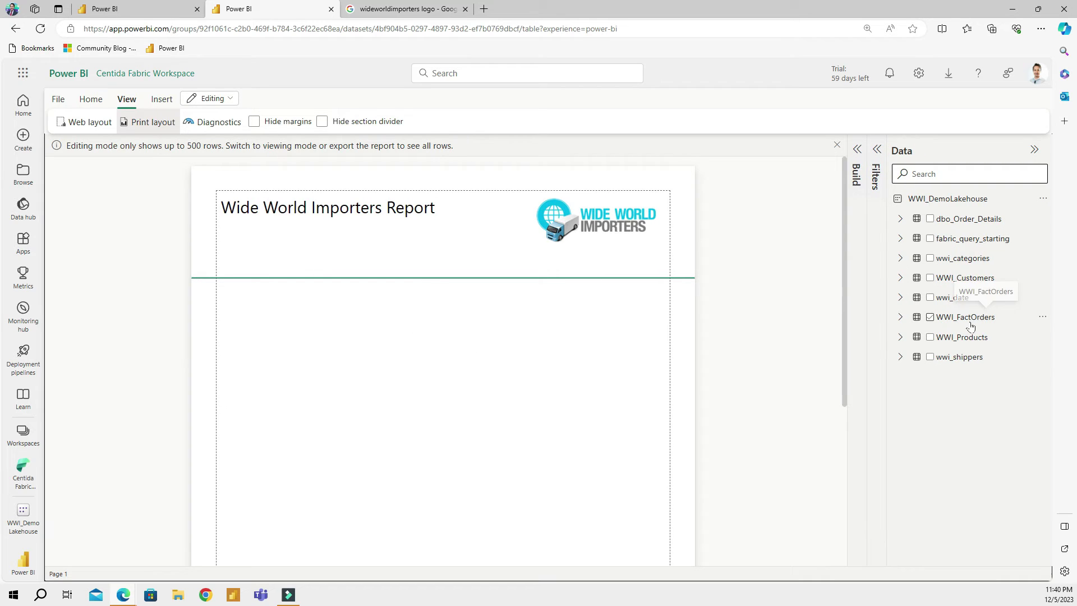
Expand WWI_Products and add ProductName as a table on the page
{"action": "left_click", "coordinate": [993, 343]}
{"action": "left_click", "coordinate": [993, 343]}
{"action": "left_click", "coordinate": [900, 338]}
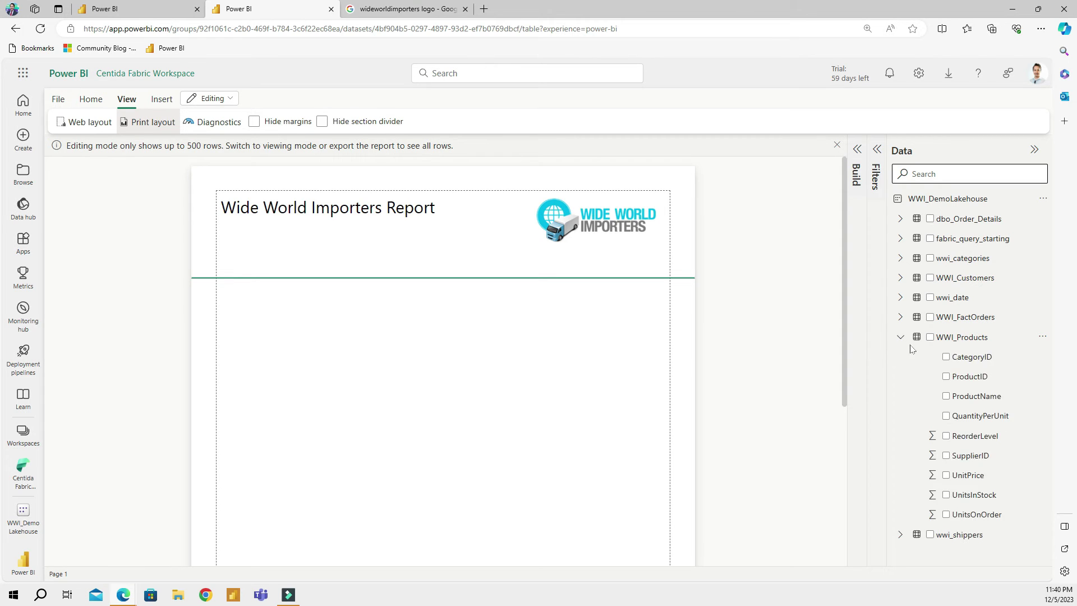
{"action": "left_click", "coordinate": [947, 397]}
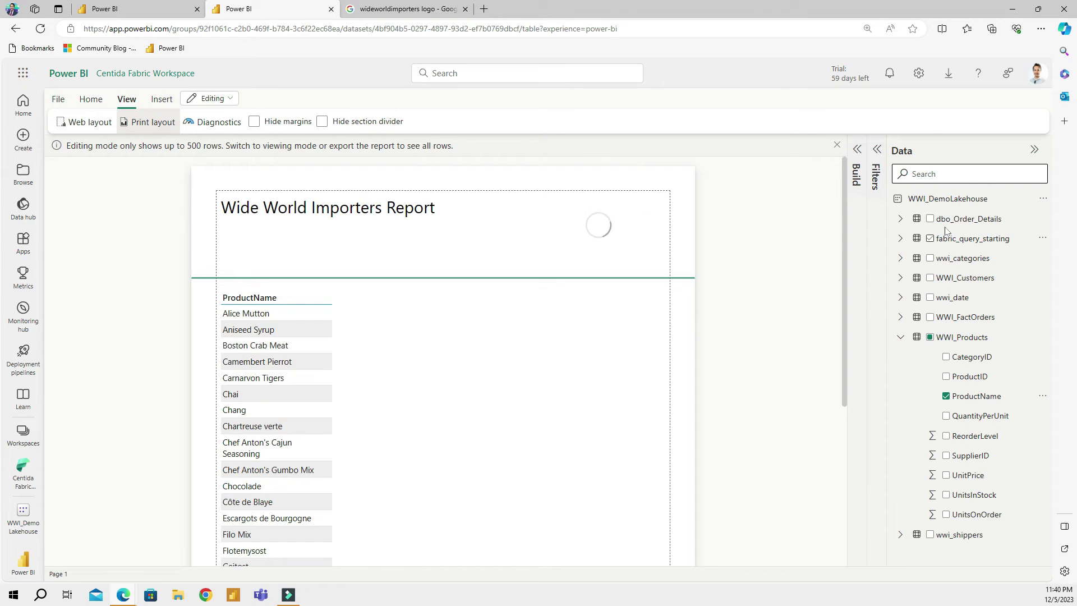
Add Total Sales and Avg Order Value columns from dbo_Order_Details to the table
{"action": "left_click", "coordinate": [902, 224]}
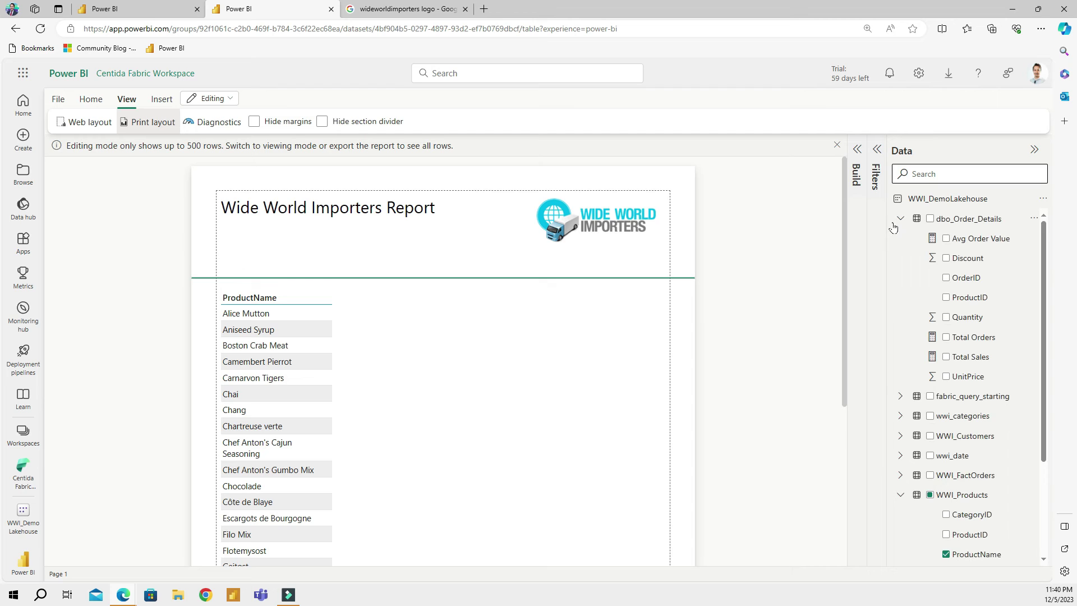
{"action": "left_click_drag", "start_coordinate": [858, 226], "coordinate": [828, 227]}
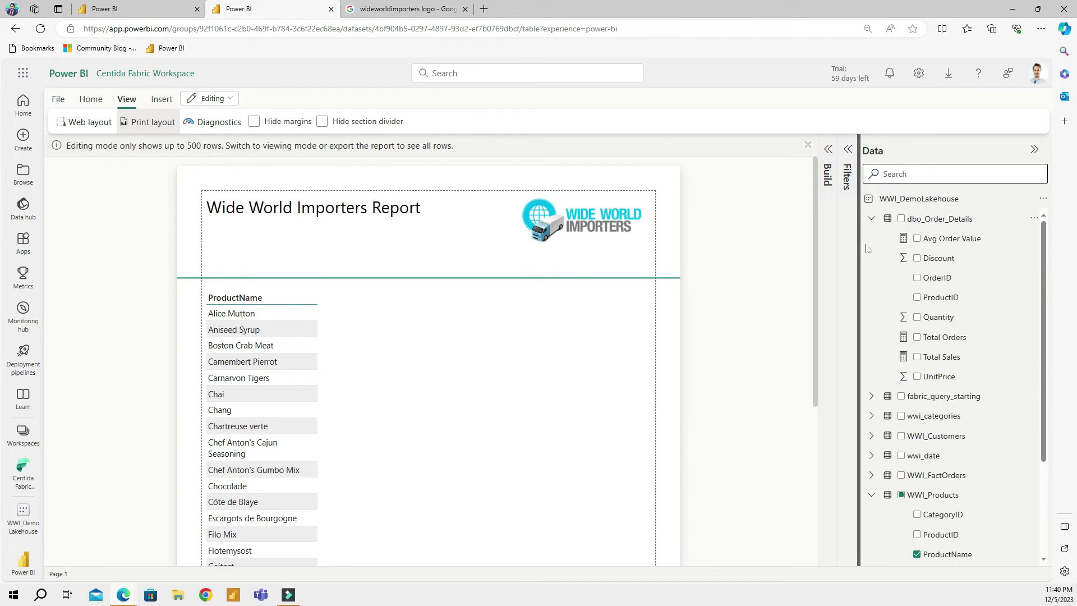
{"action": "left_click", "coordinate": [917, 357]}
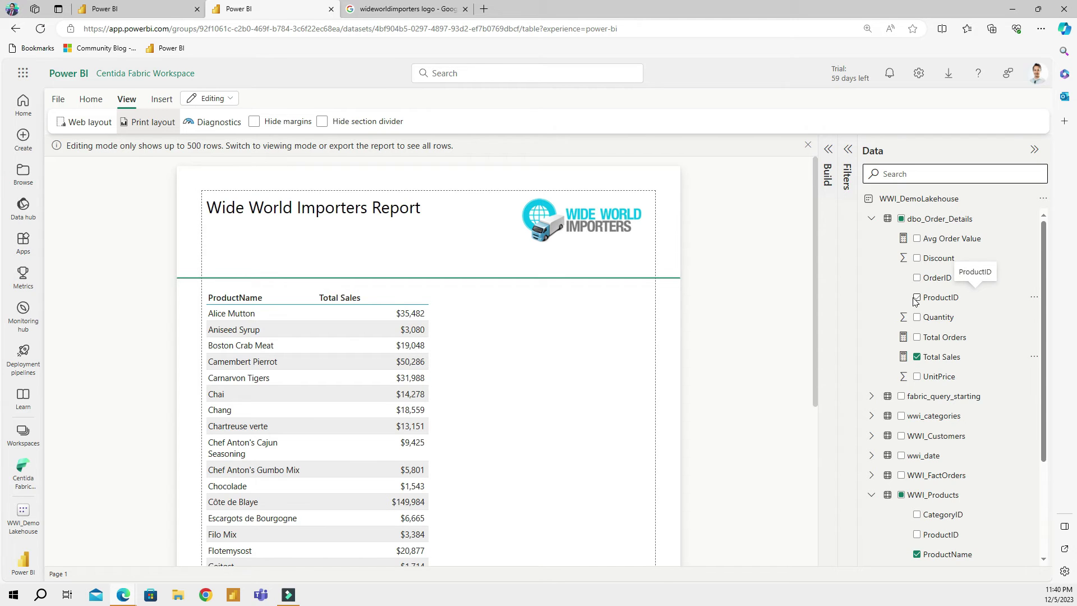
{"action": "left_click", "coordinate": [918, 339]}
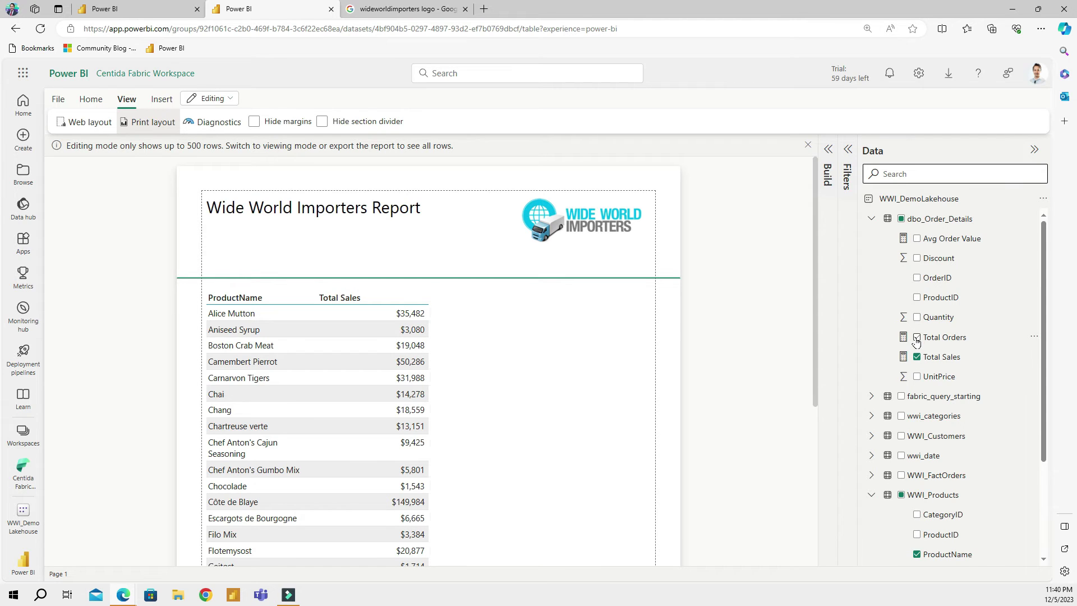
{"action": "scroll", "coordinate": [590, 362], "scroll_direction": "down", "scroll_amount": 3}
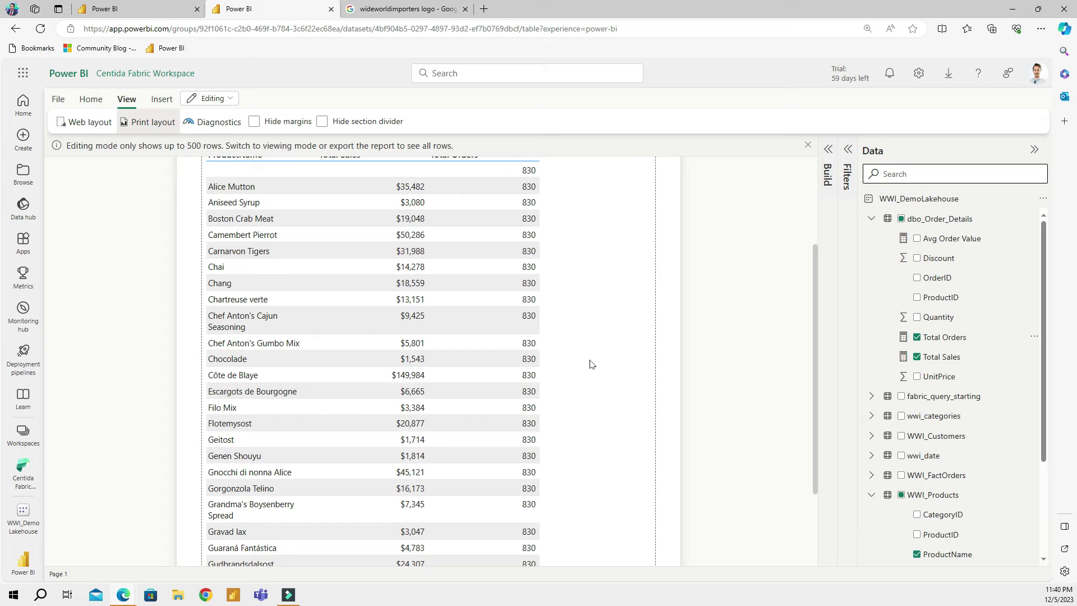
{"action": "scroll", "coordinate": [592, 368], "scroll_direction": "up", "scroll_amount": 3}
{"action": "scroll", "coordinate": [596, 372], "scroll_direction": "down", "scroll_amount": 5}
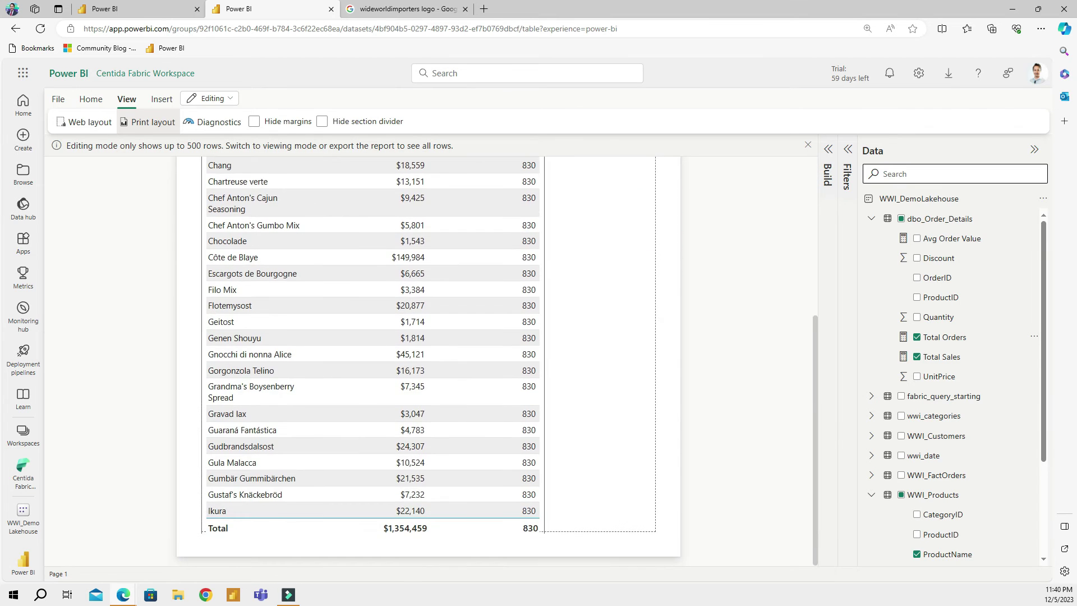
{"action": "scroll", "coordinate": [493, 420], "scroll_direction": "up", "scroll_amount": 5}
{"action": "left_click", "coordinate": [917, 337]}
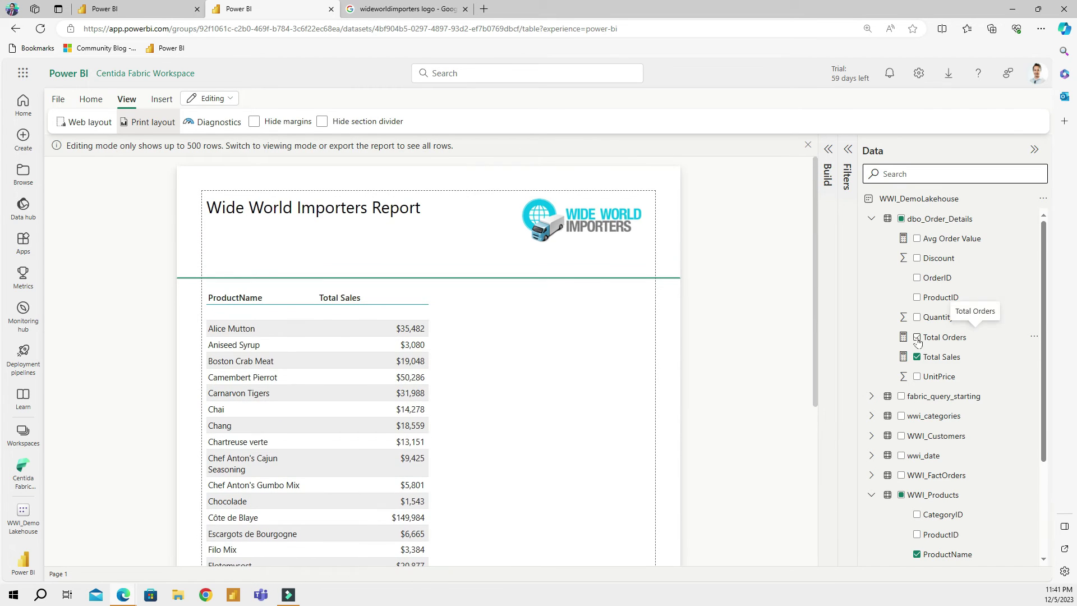
{"action": "left_click", "coordinate": [916, 239]}
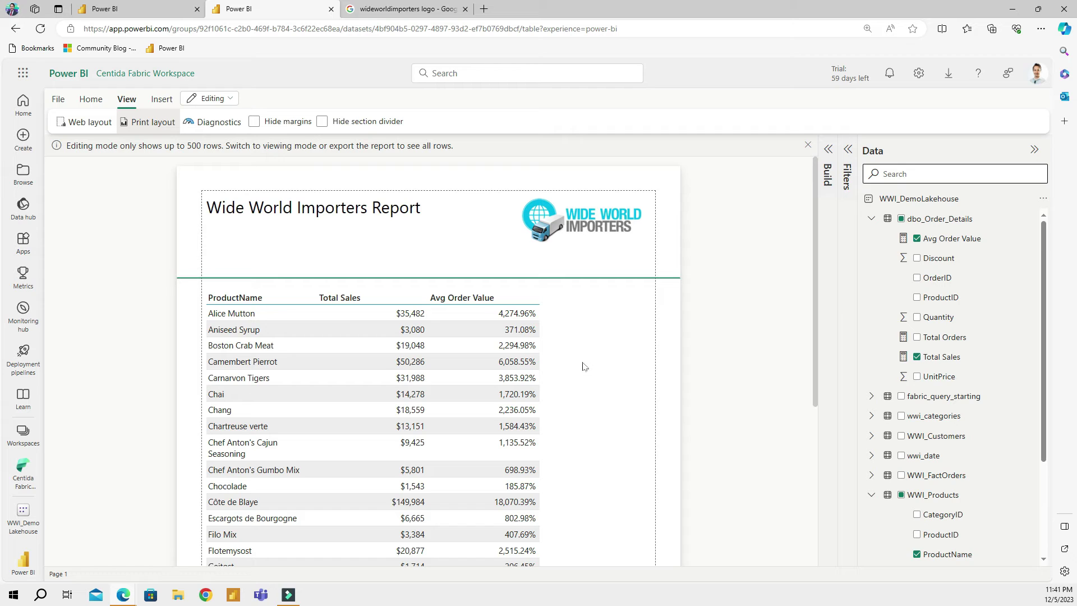
Open the WWI_DemoLakehouse item in the other browser tab
{"action": "left_click", "coordinate": [179, 9]}
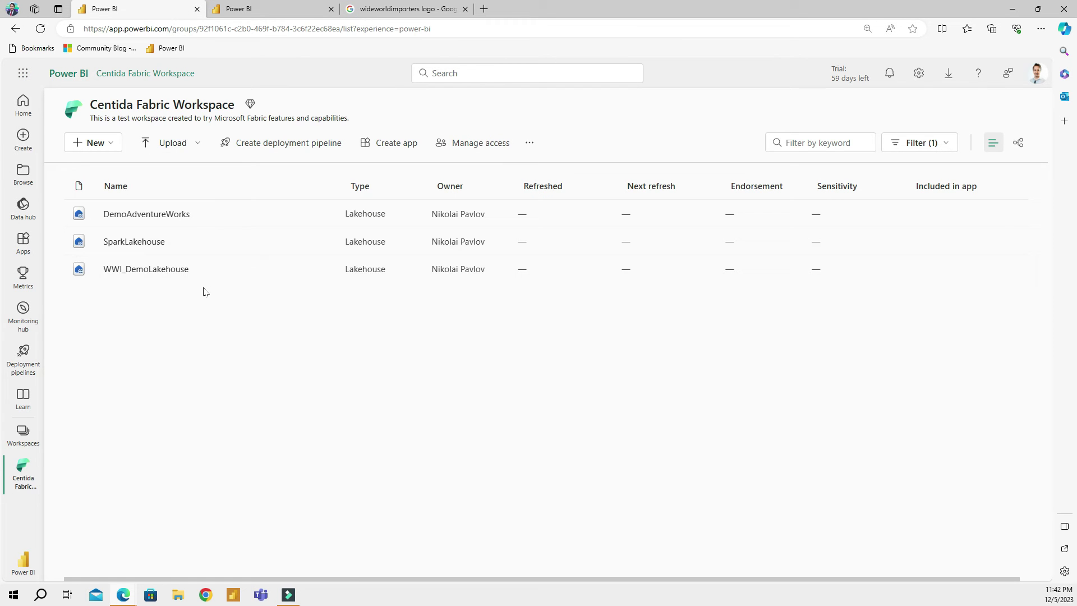
{"action": "left_click", "coordinate": [157, 270]}
{"action": "key", "text": "ctrl+Tab"}
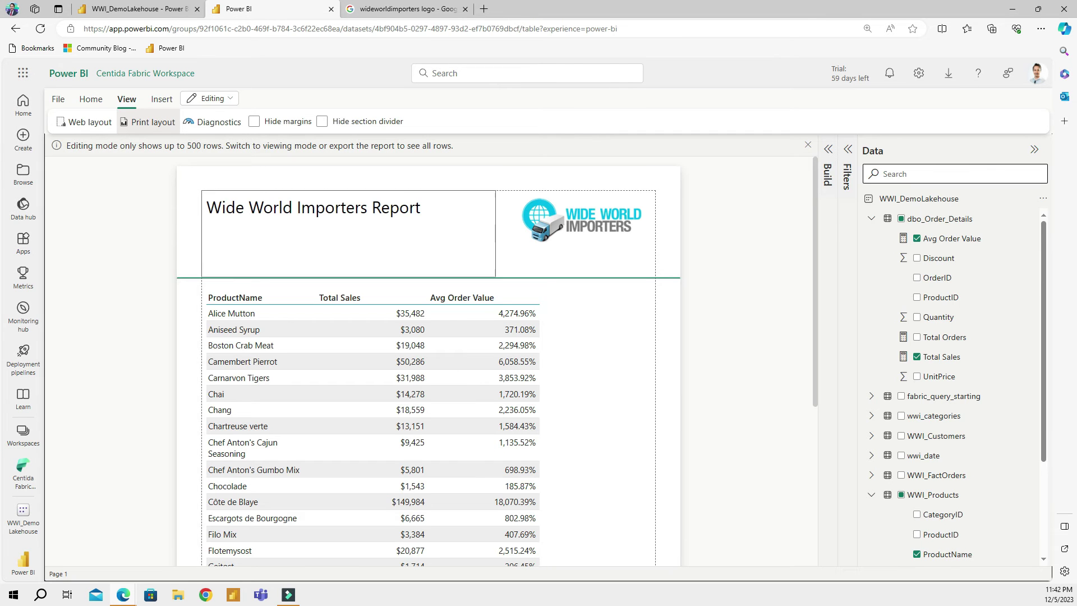
{"action": "left_click", "coordinate": [443, 359]}
{"action": "left_click", "coordinate": [140, 9]}
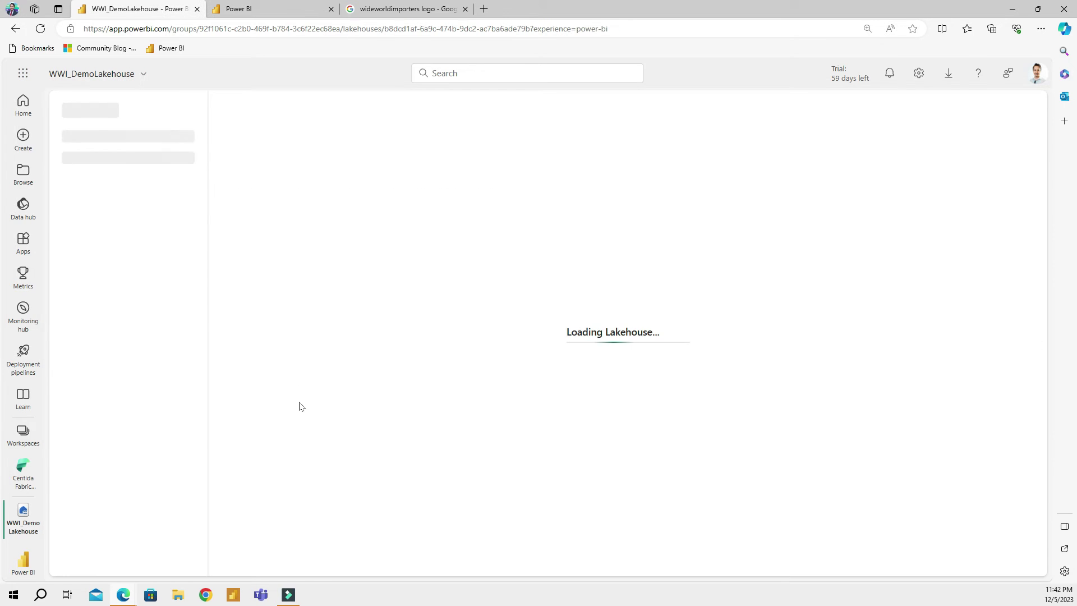
Switch to the SQL analytics endpoint, open the Model view, and select Avg Order Value
{"action": "left_click", "coordinate": [987, 100]}
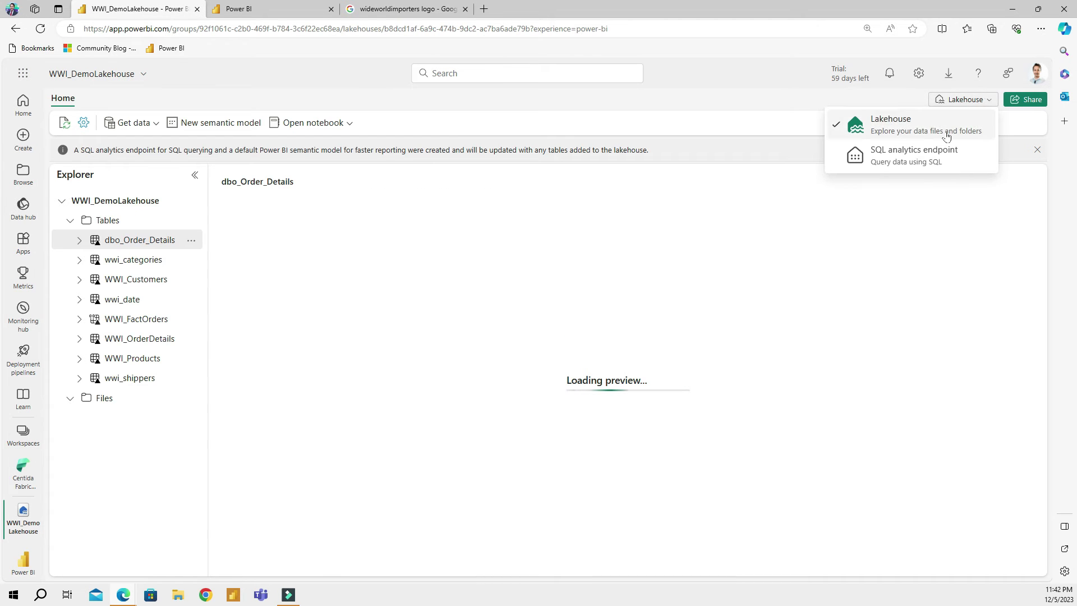
{"action": "left_click", "coordinate": [913, 159]}
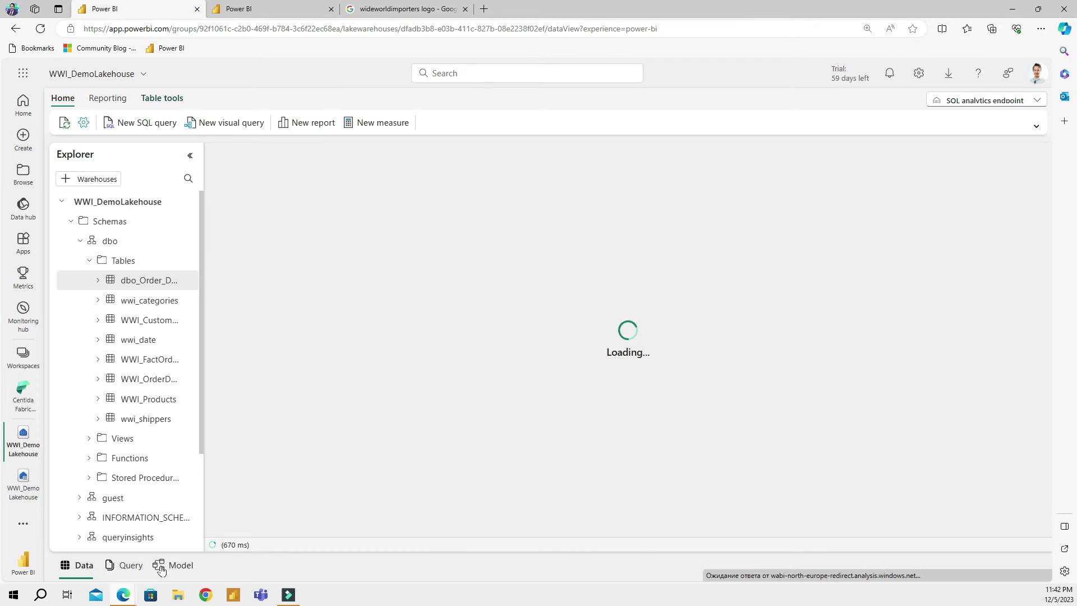
{"action": "left_click", "coordinate": [163, 569]}
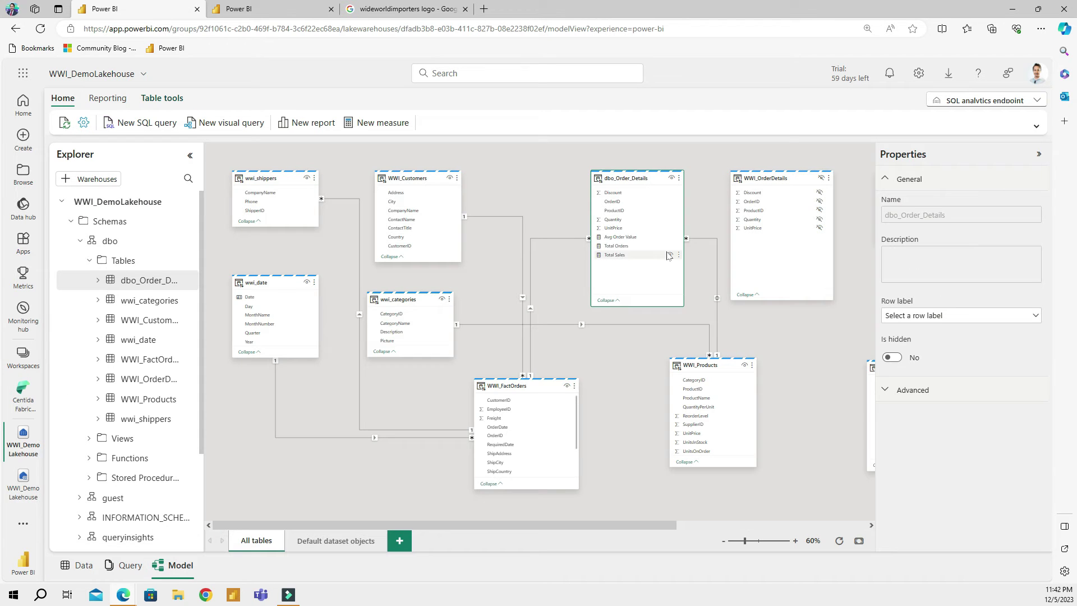
{"action": "mouse_move", "coordinate": [632, 175]}
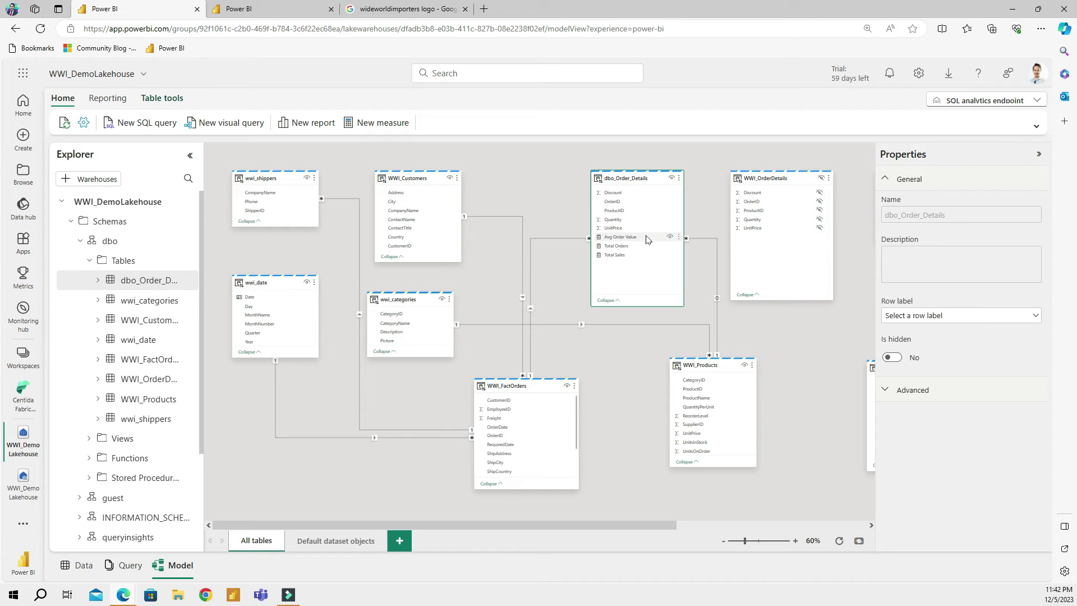
{"action": "left_click", "coordinate": [617, 238]}
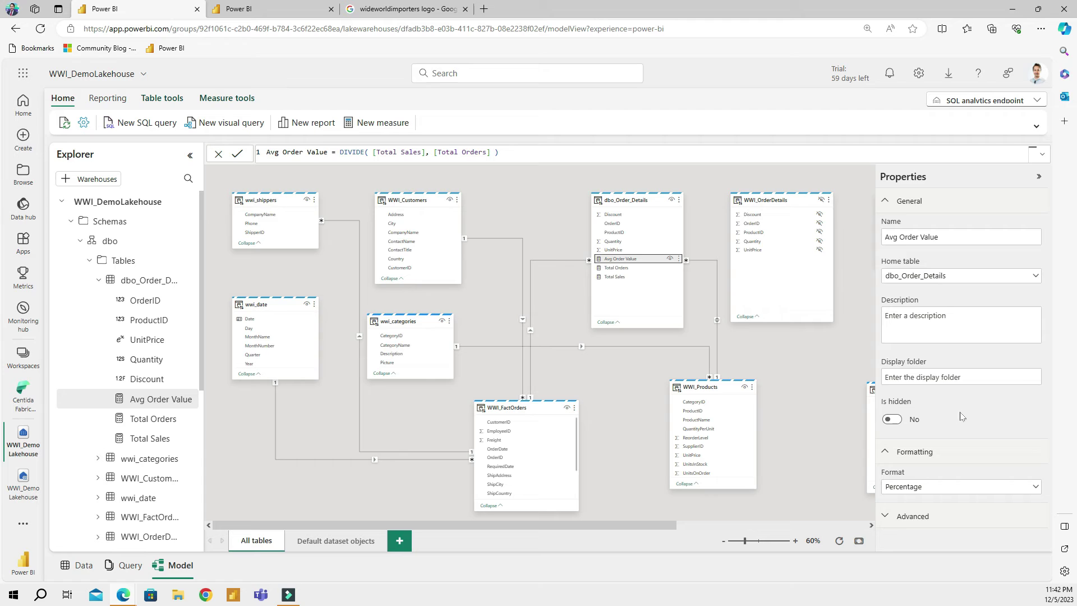
Set the Avg Order Value measure's format type to Currency
{"action": "left_click_drag", "start_coordinate": [875, 193], "coordinate": [770, 193]}
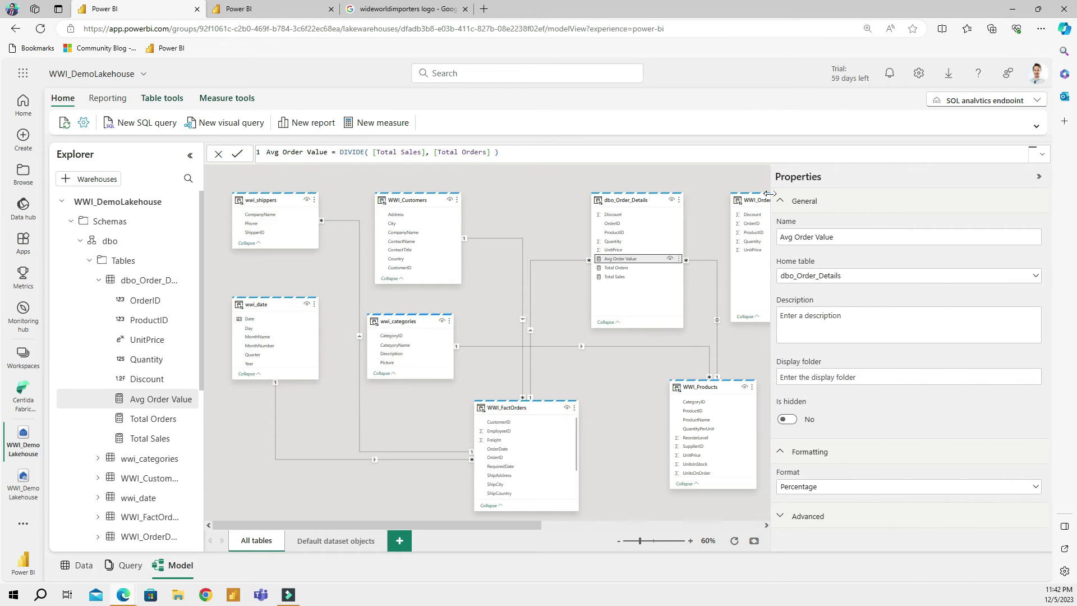
{"action": "left_click", "coordinate": [833, 488]}
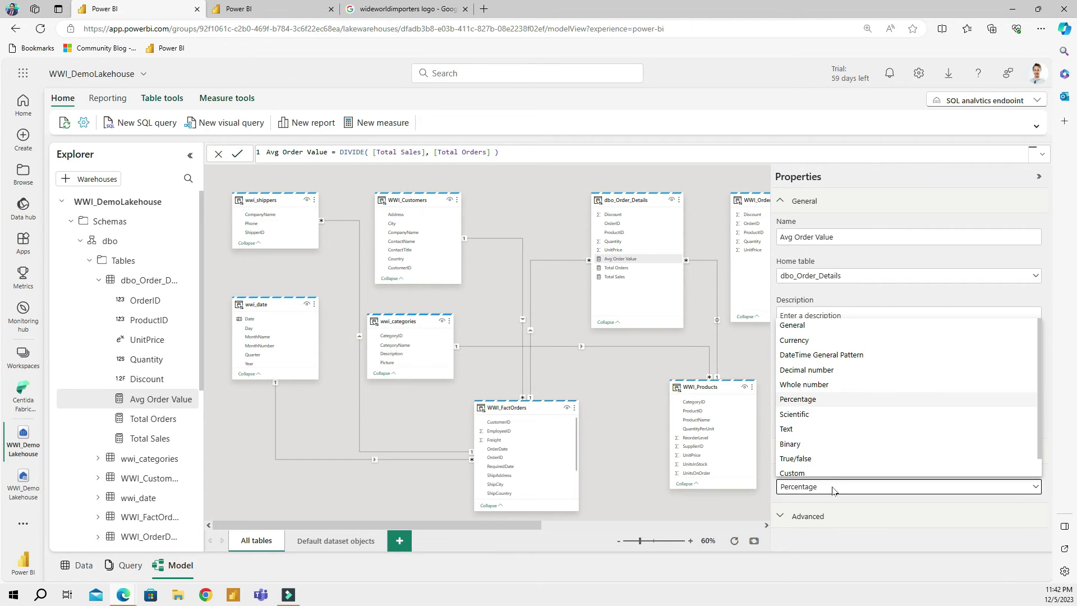
{"action": "left_click", "coordinate": [812, 342]}
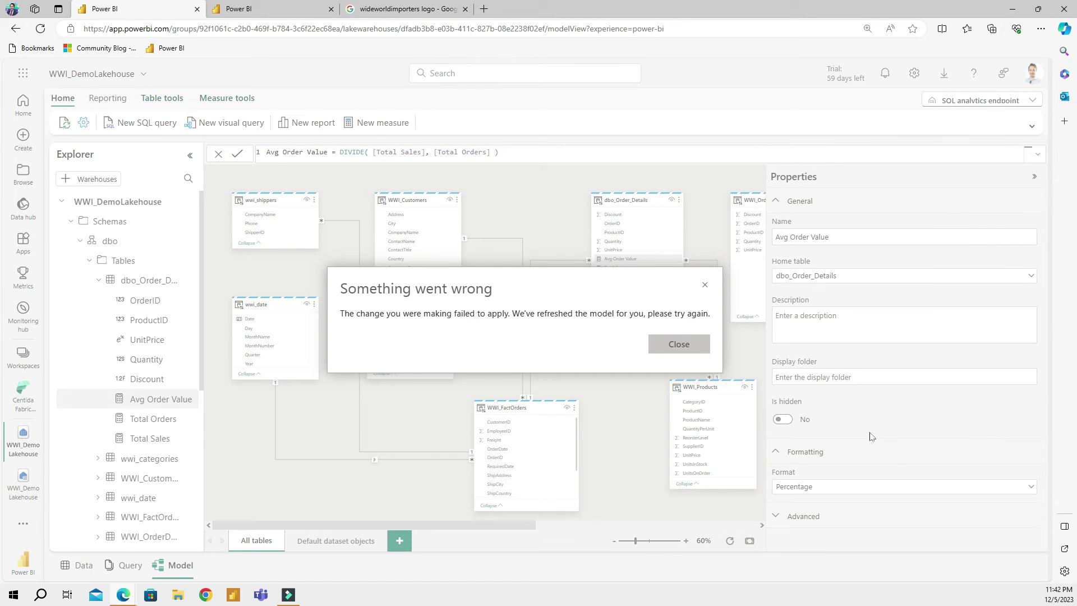
{"action": "left_click", "coordinate": [678, 343]}
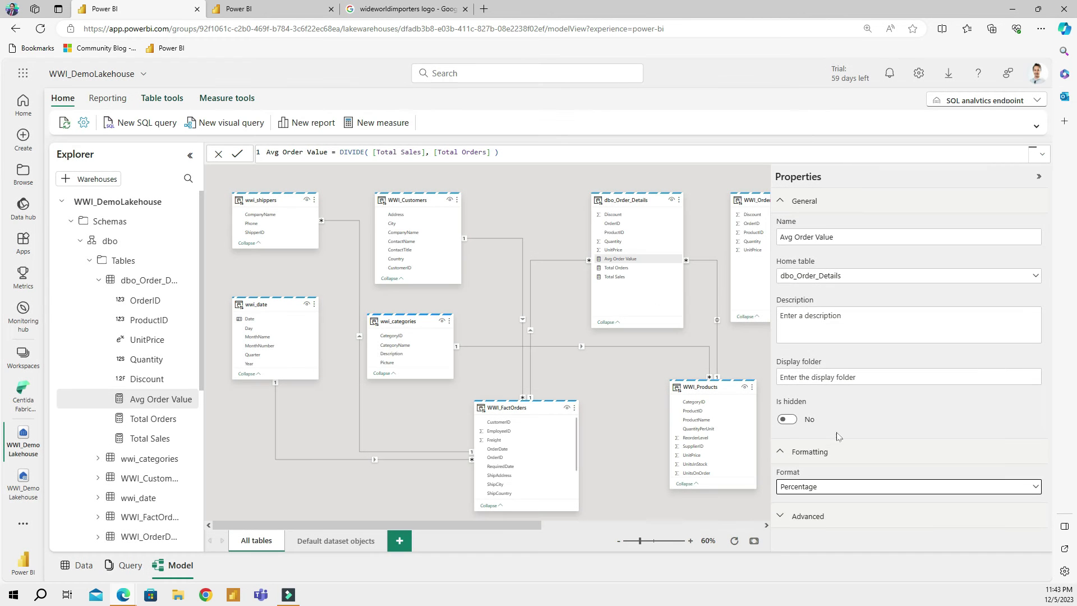
{"action": "left_click", "coordinate": [788, 517]}
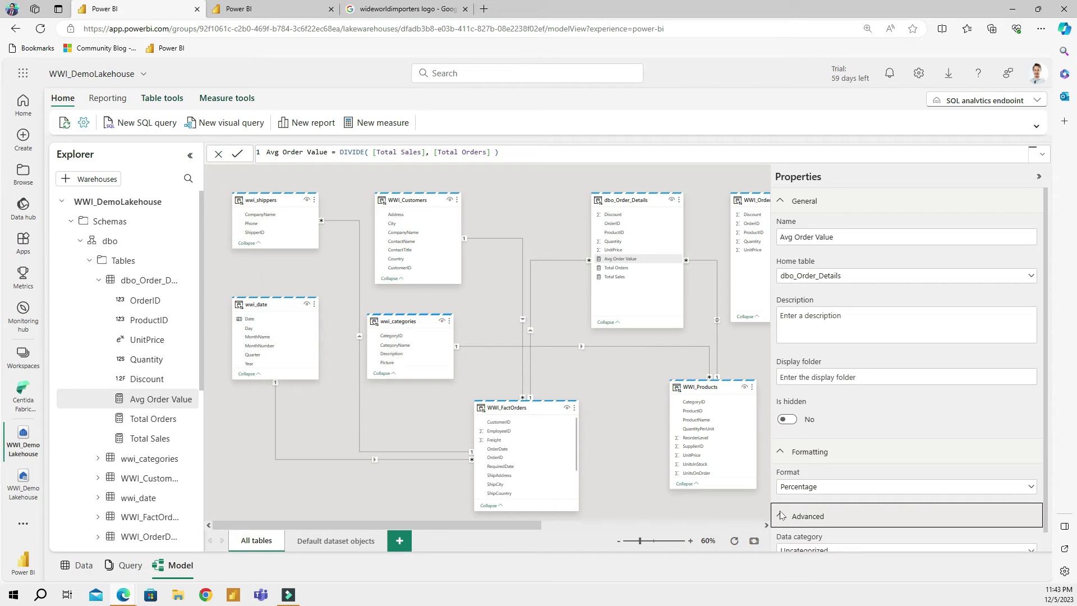
{"action": "left_click", "coordinate": [786, 517]}
{"action": "left_click", "coordinate": [811, 459]}
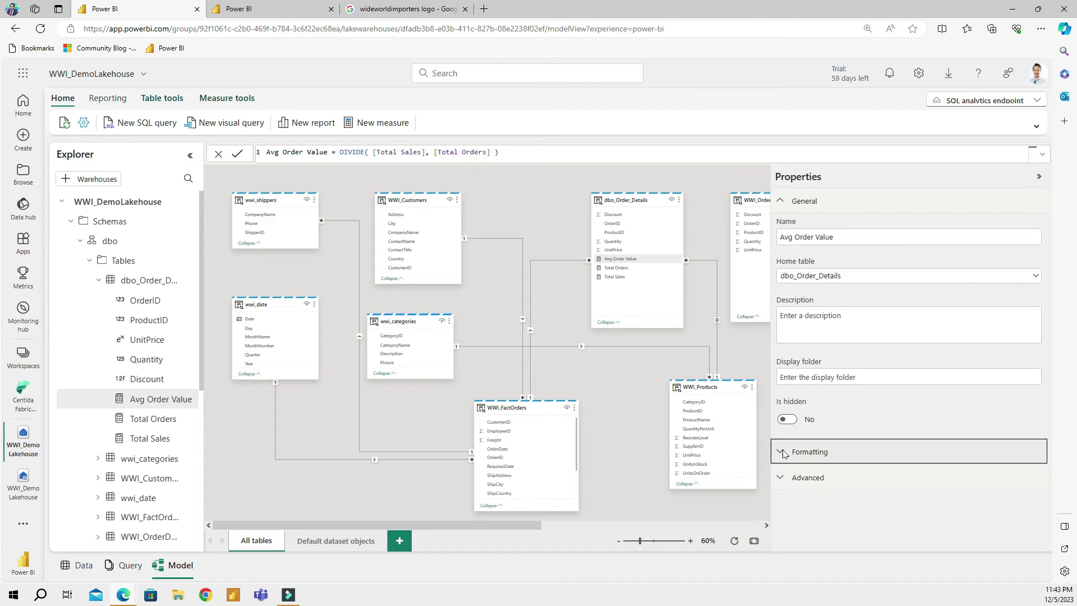
{"action": "left_click", "coordinate": [811, 459]}
{"action": "left_click", "coordinate": [836, 490]}
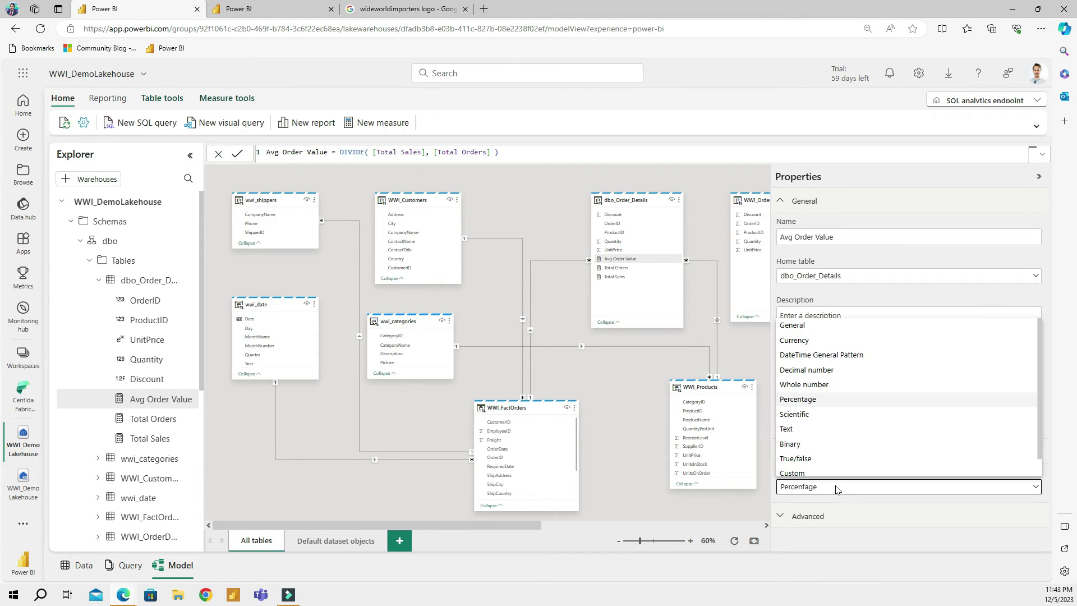
{"action": "left_click", "coordinate": [815, 346]}
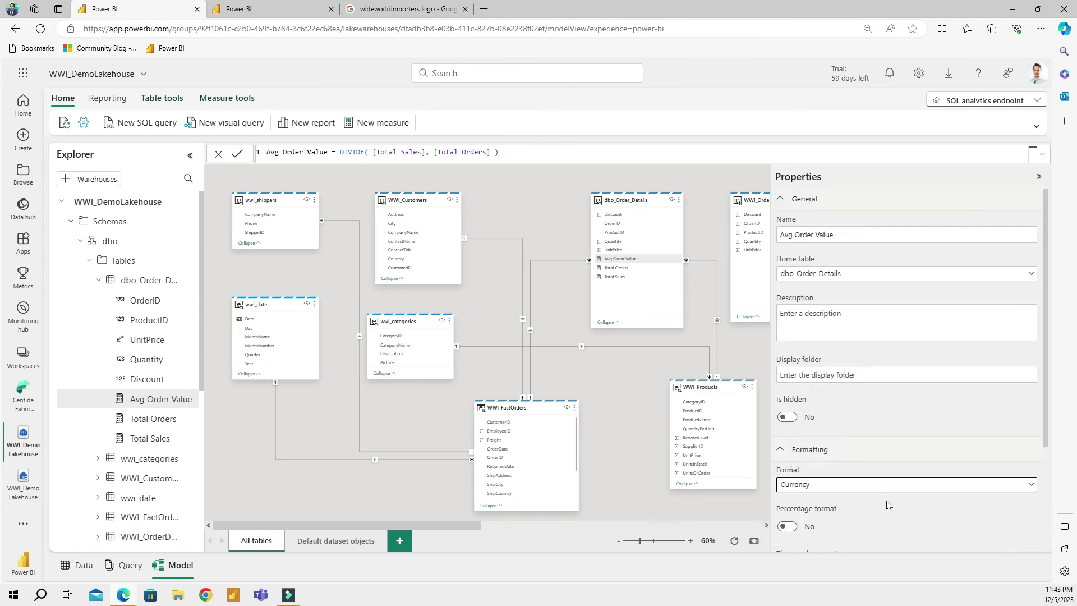
Give the measure 2 decimal places and collapse the Properties pane
{"action": "scroll", "coordinate": [884, 504], "scroll_direction": "down", "scroll_amount": 3}
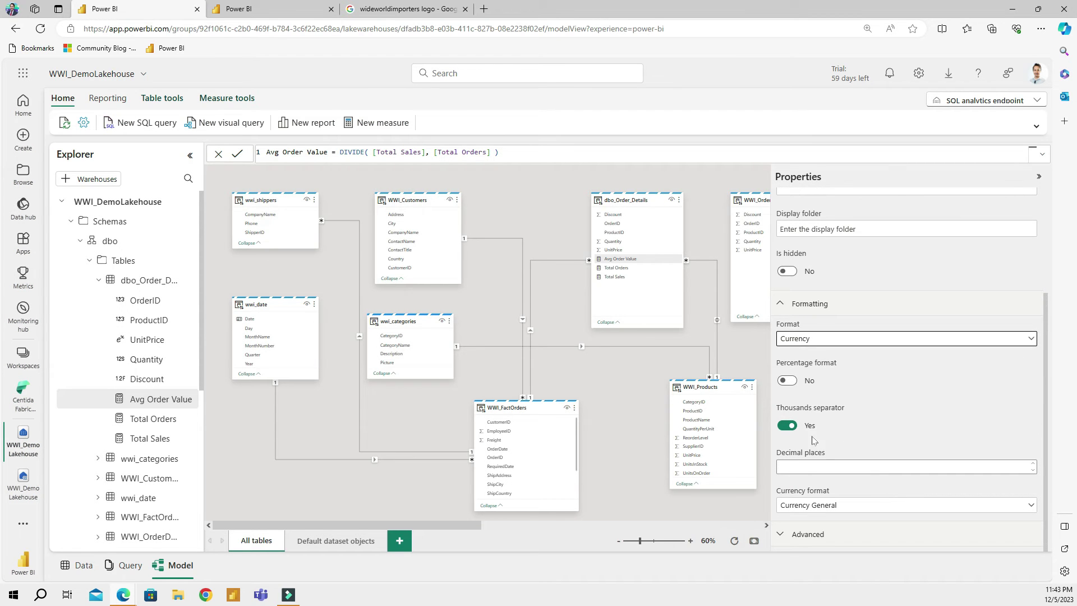
{"action": "left_click", "coordinate": [780, 467]}
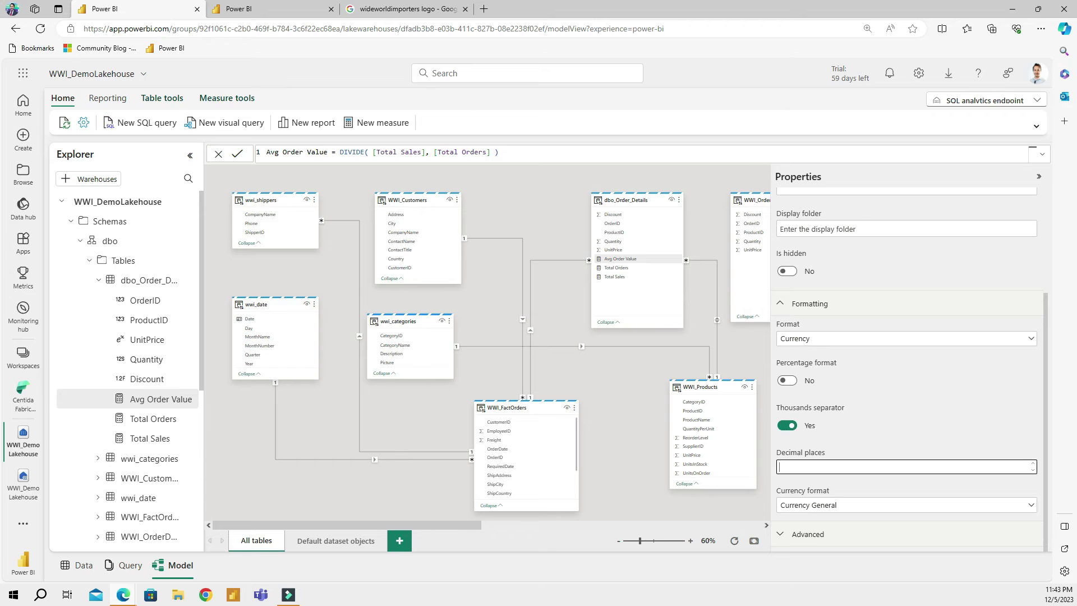
{"action": "type", "text": "2"}
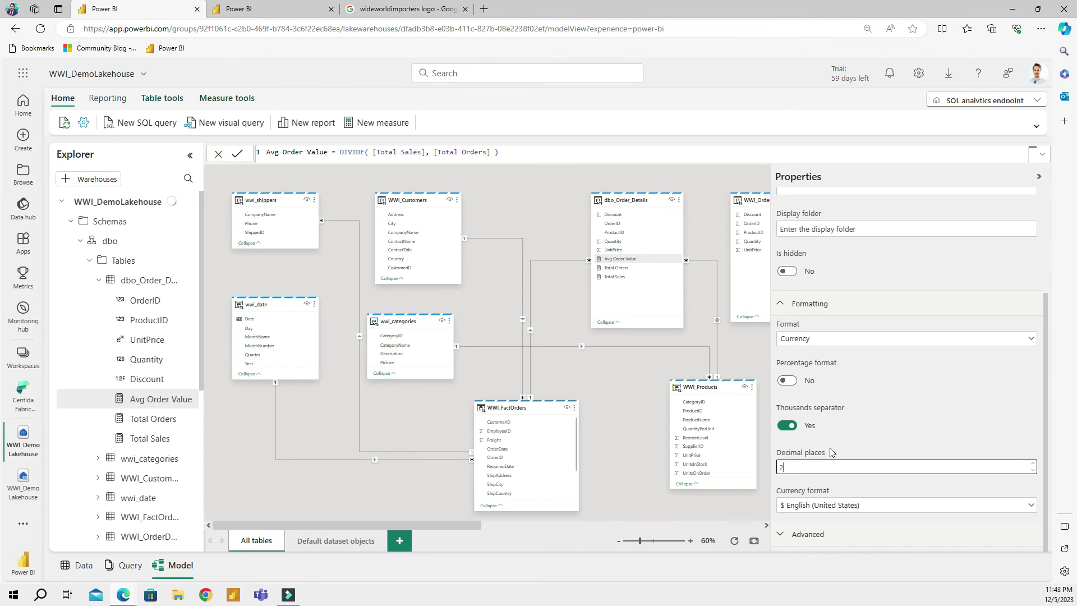
{"action": "left_click", "coordinate": [832, 453]}
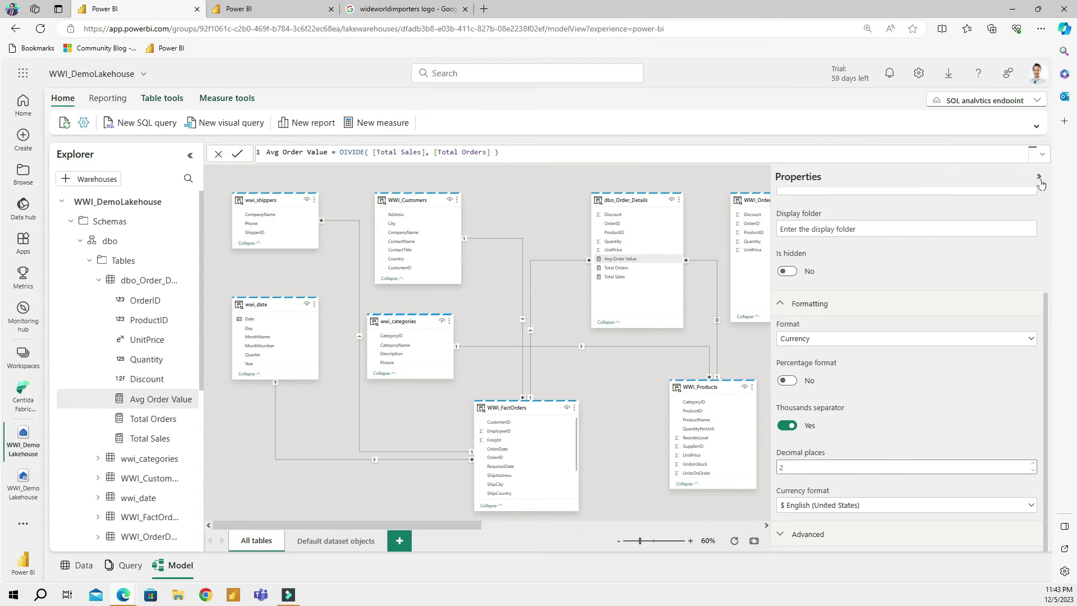
{"action": "left_click", "coordinate": [1039, 177]}
Back in the report tab, remove Avg Order Value from the table and refresh the browser
{"action": "left_click", "coordinate": [286, 13]}
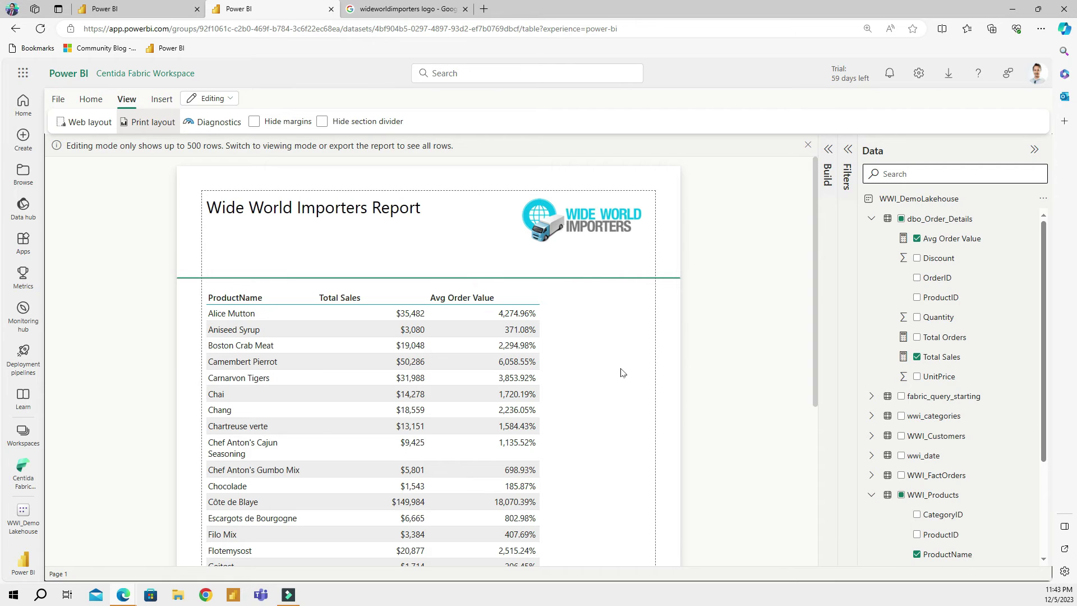
{"action": "left_click", "coordinate": [917, 238]}
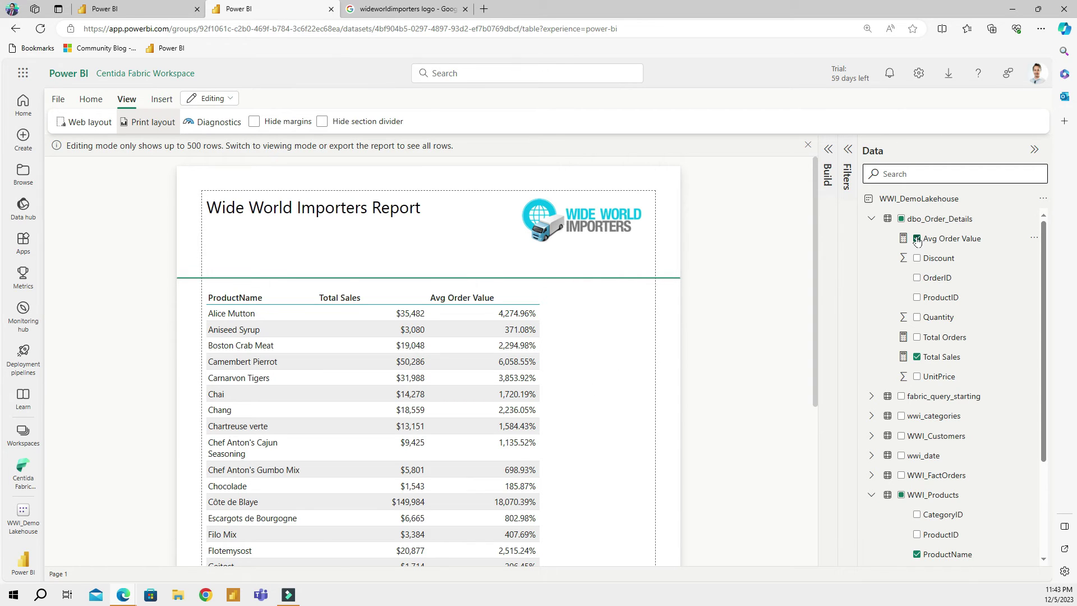
{"action": "left_click", "coordinate": [917, 239]}
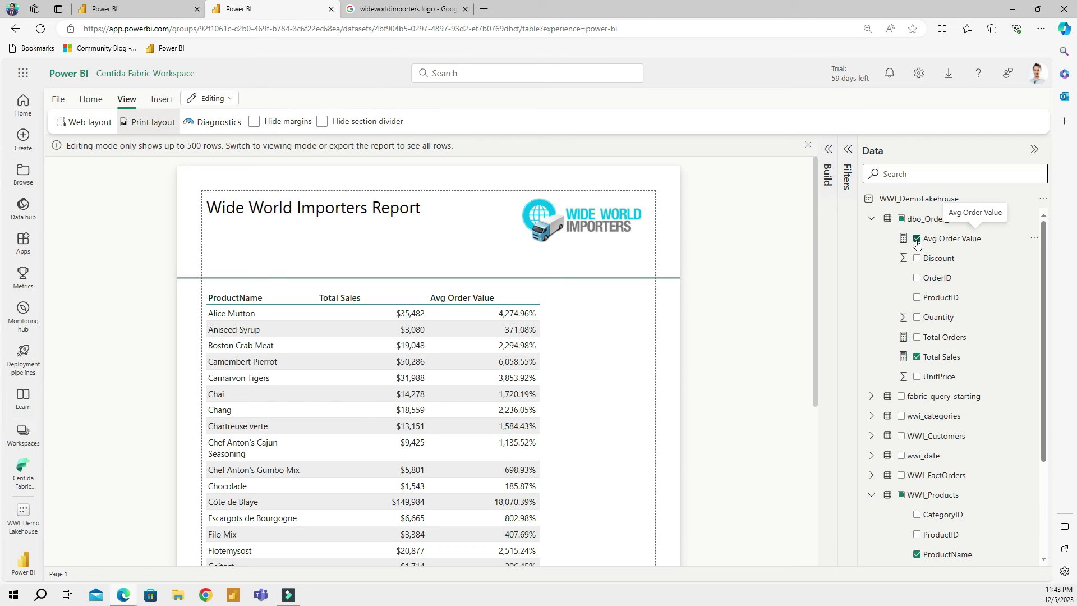
{"action": "left_click", "coordinate": [918, 239]}
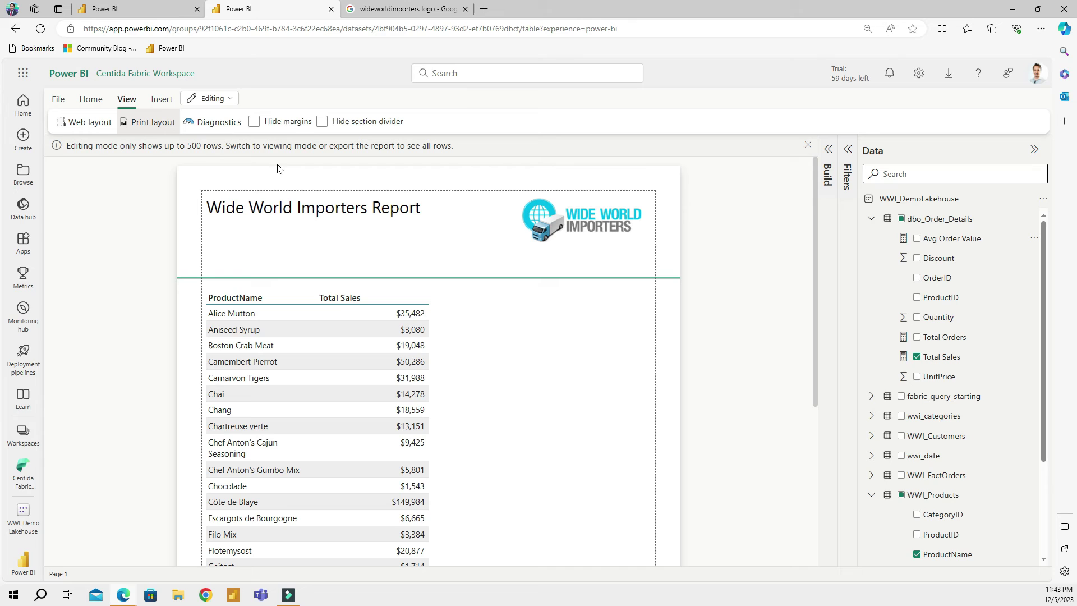
{"action": "left_click", "coordinate": [41, 31]}
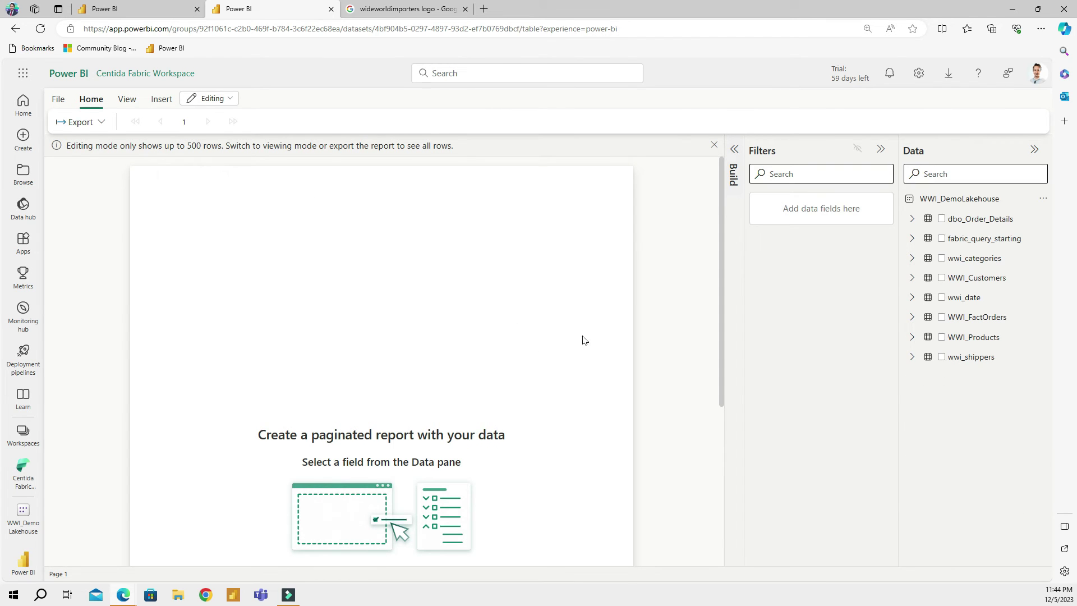
Add ProductName from WWI_Products, plus Total Sales, Avg Order Value and Quantity from dbo_Order_Details, to the table
{"action": "left_click", "coordinate": [913, 338]}
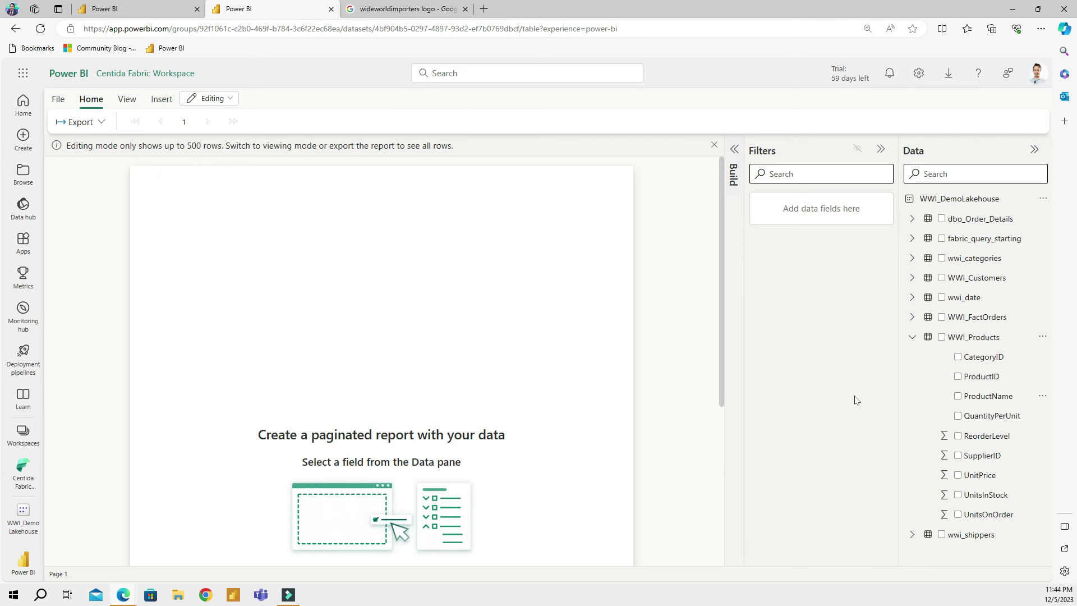
{"action": "left_click", "coordinate": [958, 398]}
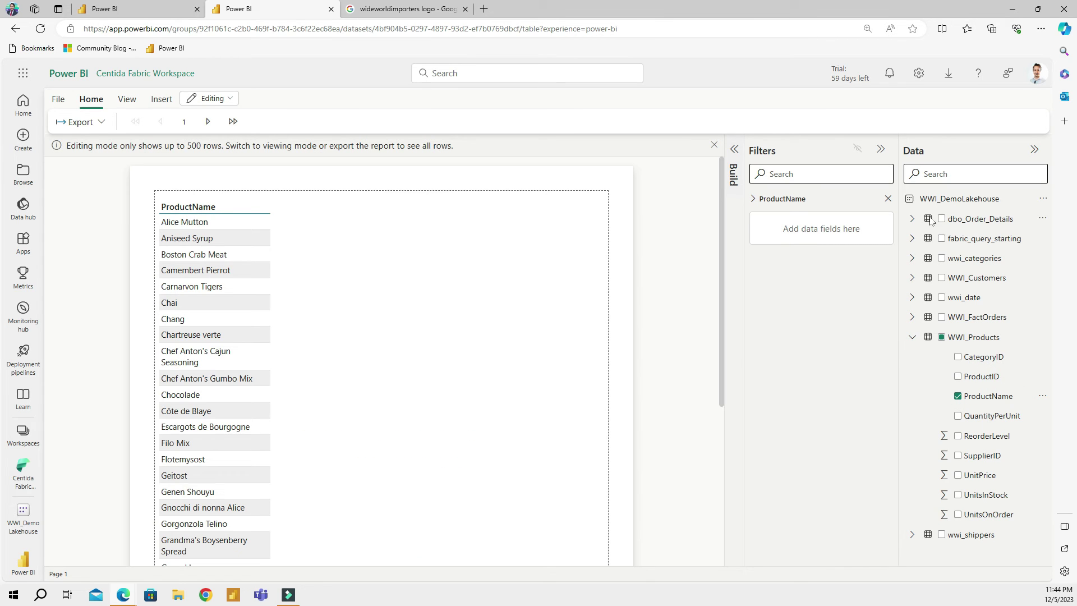
{"action": "left_click", "coordinate": [912, 220]}
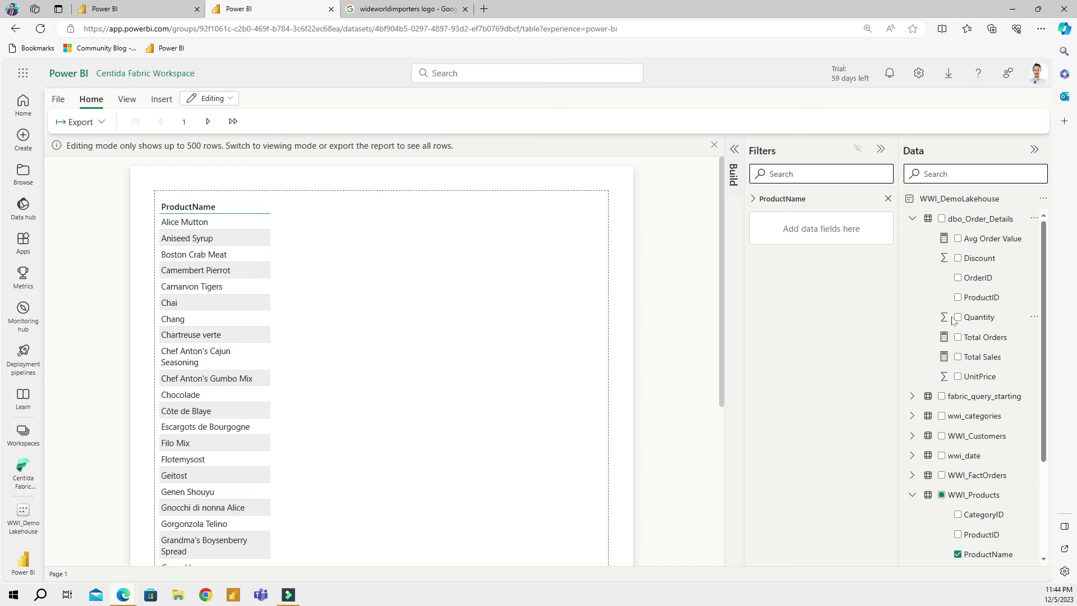
{"action": "left_click", "coordinate": [958, 357]}
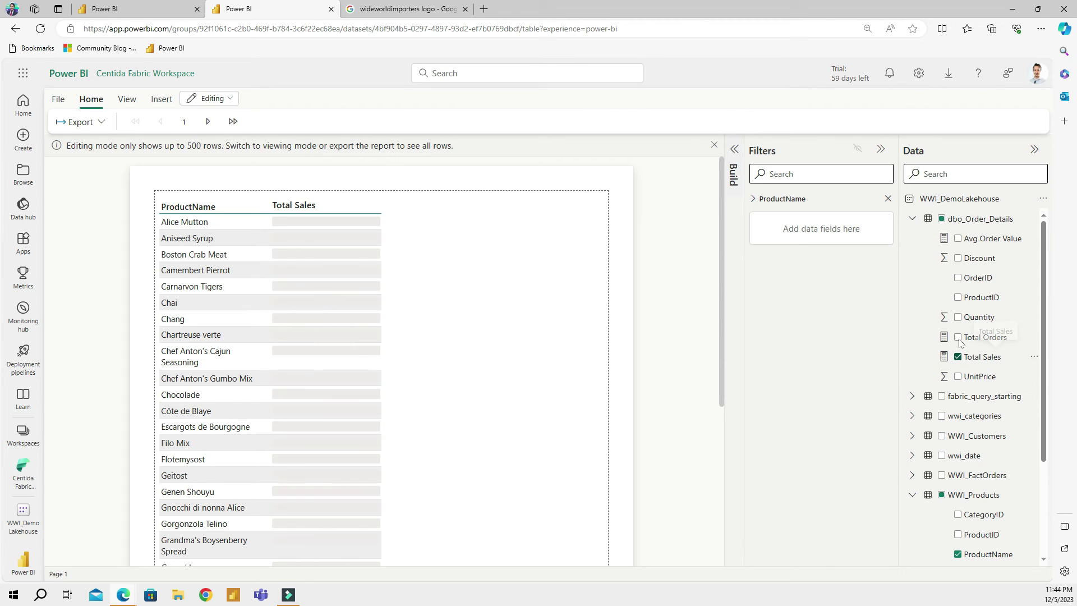
{"action": "left_click", "coordinate": [958, 239]}
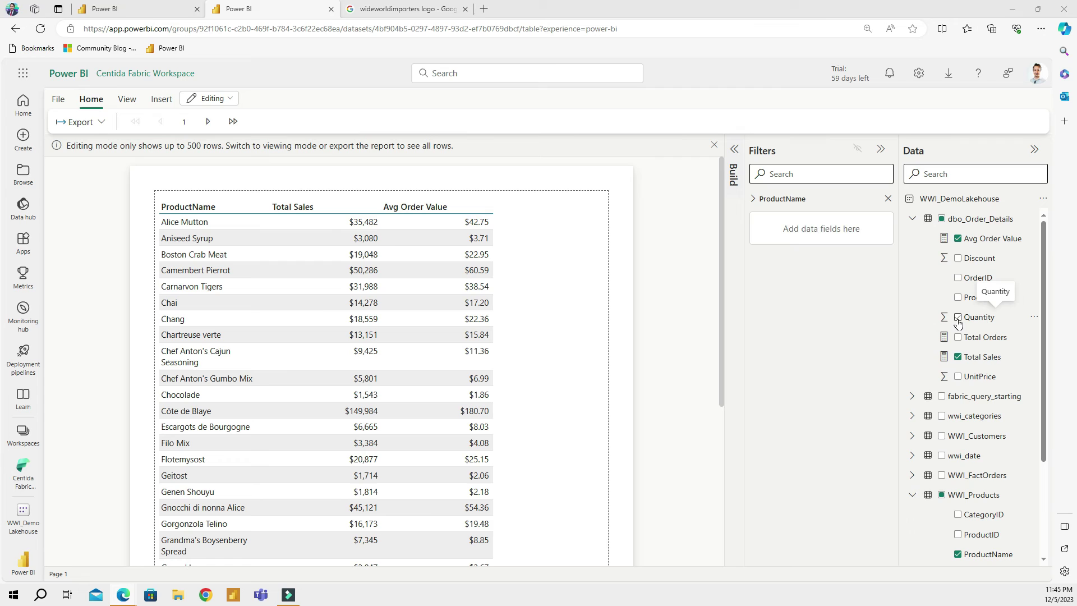
{"action": "left_click", "coordinate": [958, 320]}
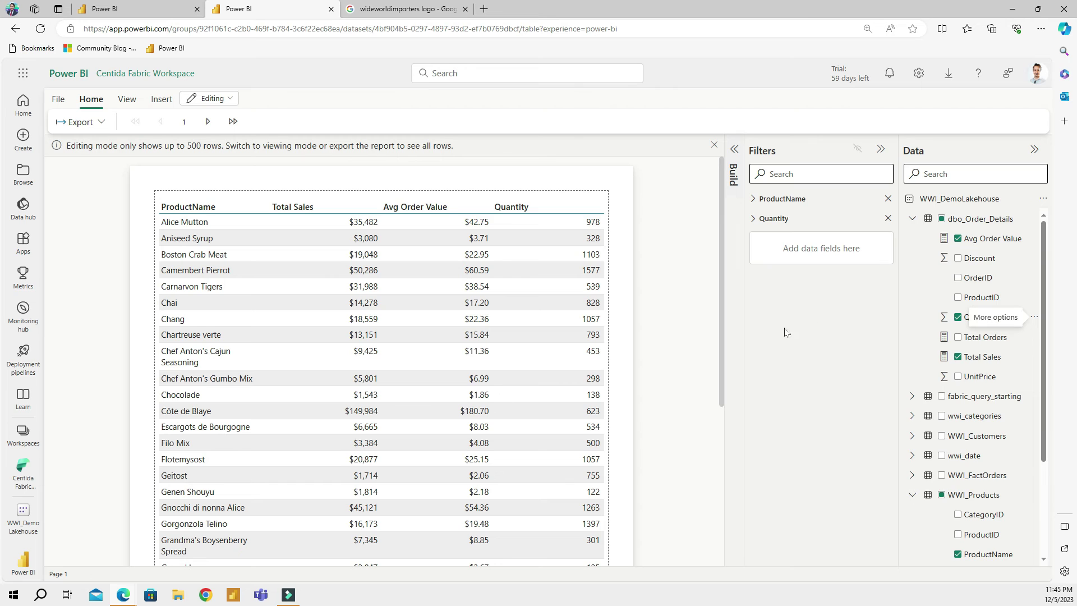
Add wwi_date Year as a report filter with only 1997 checked
{"action": "left_click", "coordinate": [912, 456]}
{"action": "scroll", "coordinate": [911, 393], "scroll_direction": "down", "scroll_amount": 2}
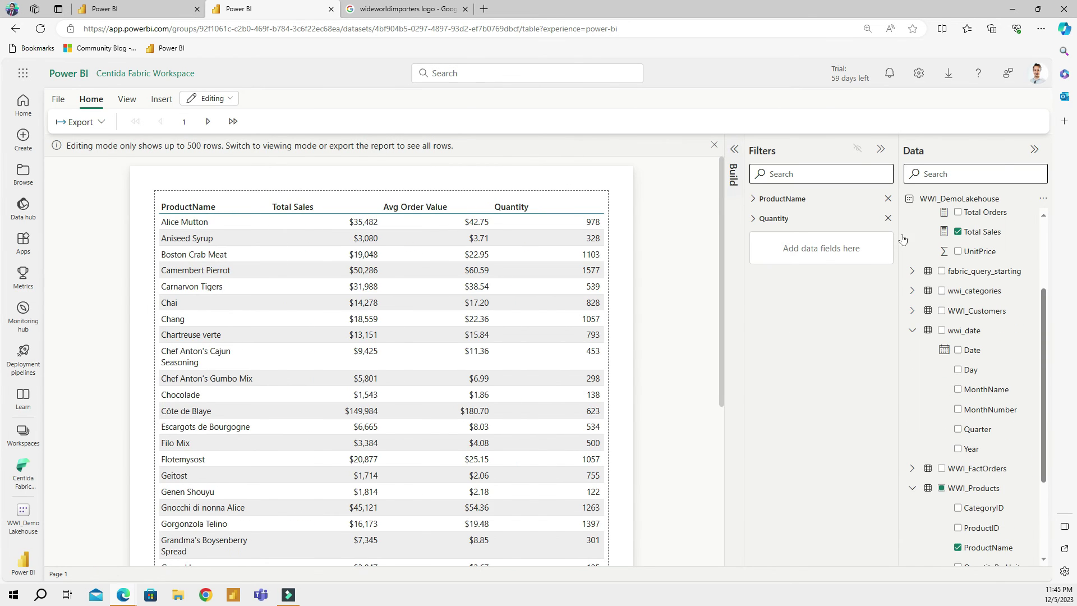
{"action": "left_click_drag", "start_coordinate": [972, 449], "coordinate": [801, 250]}
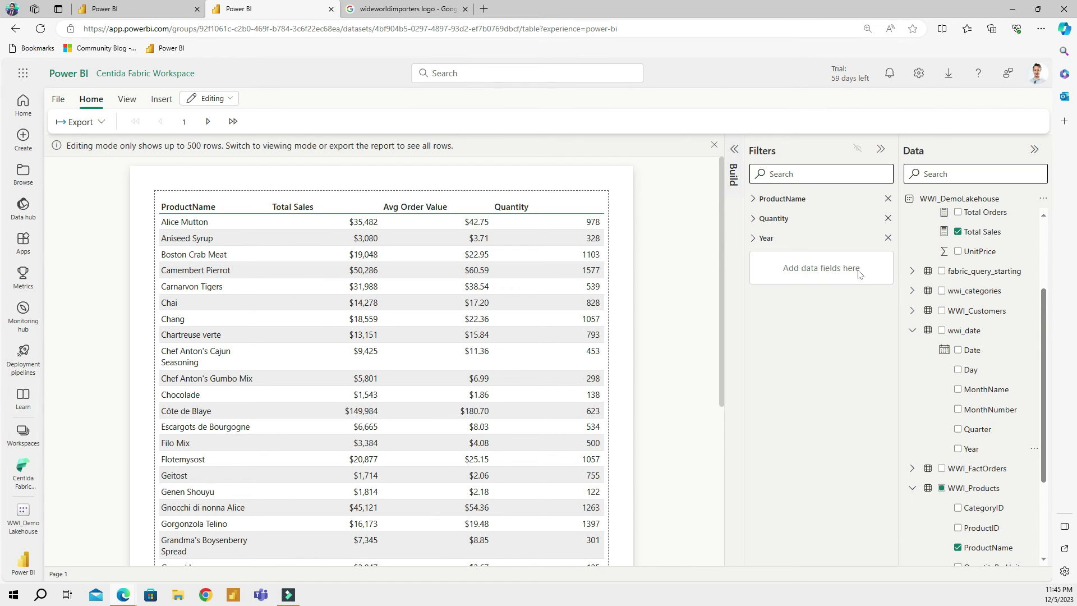
{"action": "left_click", "coordinate": [755, 239]}
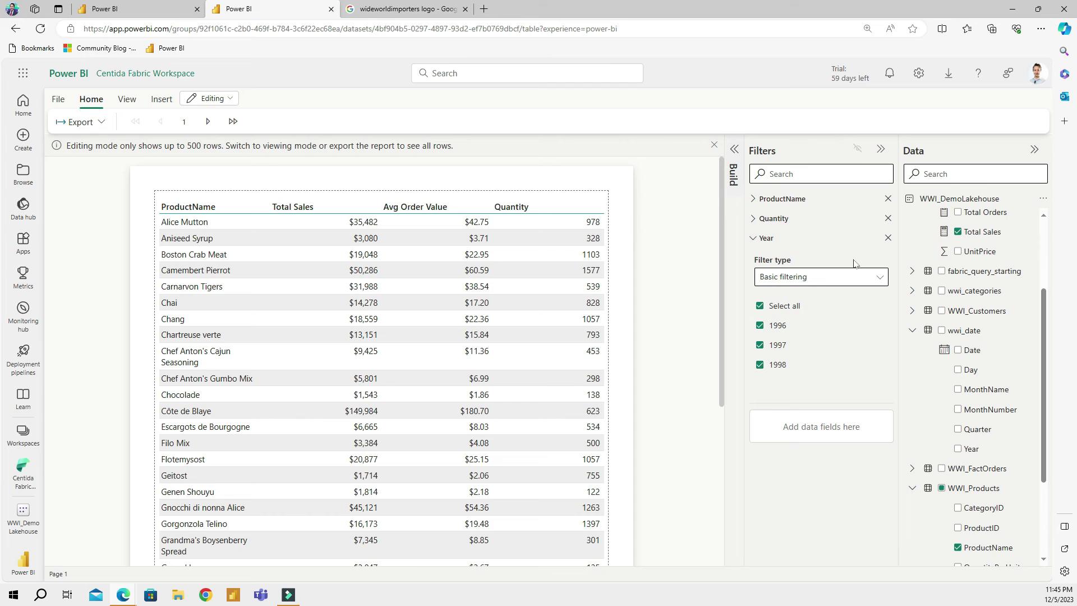
{"action": "left_click", "coordinate": [774, 348]}
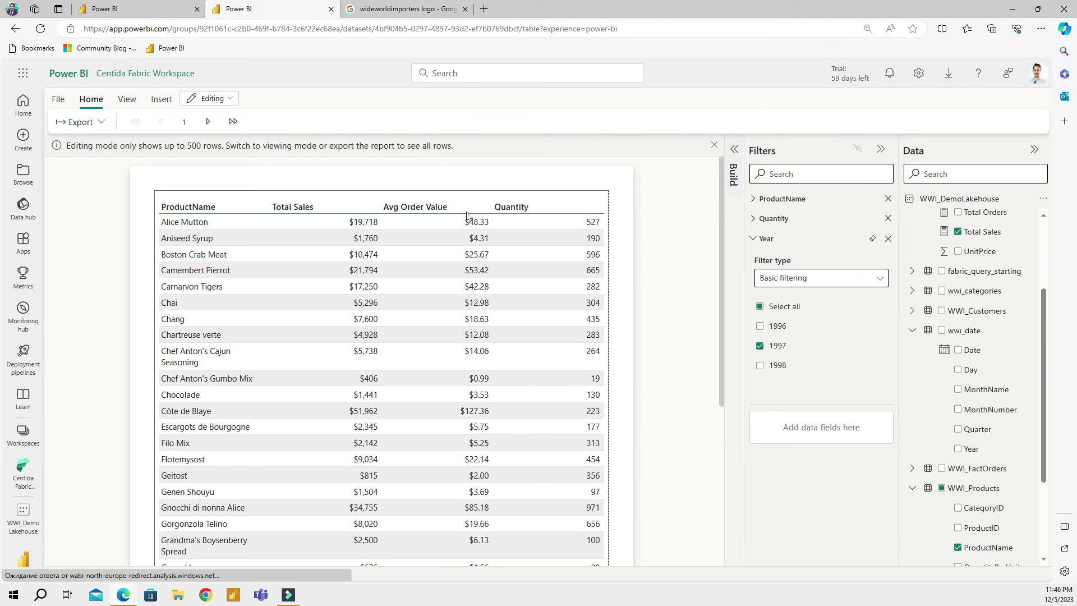
Review the ProductName filter values and collapse the Filters pane
{"action": "left_click", "coordinate": [755, 200]}
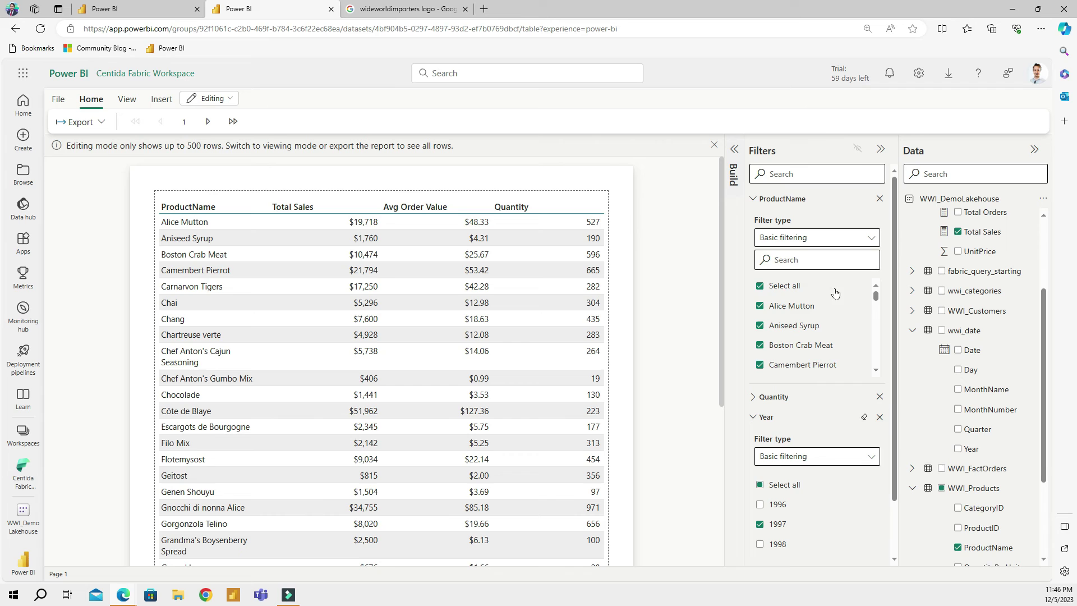
{"action": "scroll", "coordinate": [816, 331], "scroll_direction": "down", "scroll_amount": 10}
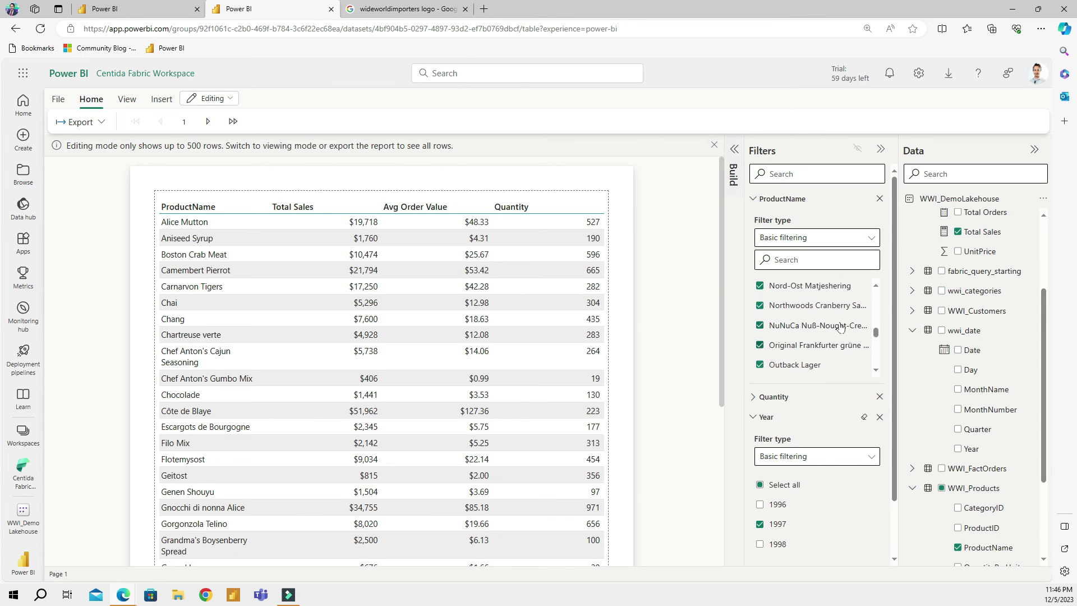
{"action": "scroll", "coordinate": [821, 337], "scroll_direction": "up", "scroll_amount": 5}
{"action": "scroll", "coordinate": [822, 335], "scroll_direction": "up", "scroll_amount": 5}
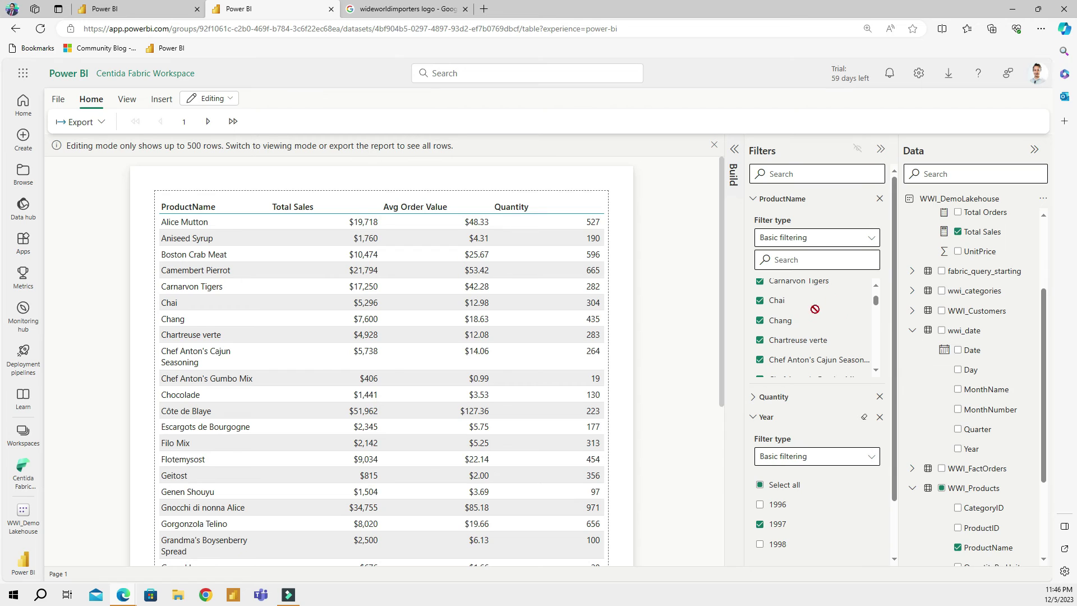
{"action": "left_click", "coordinate": [880, 149]}
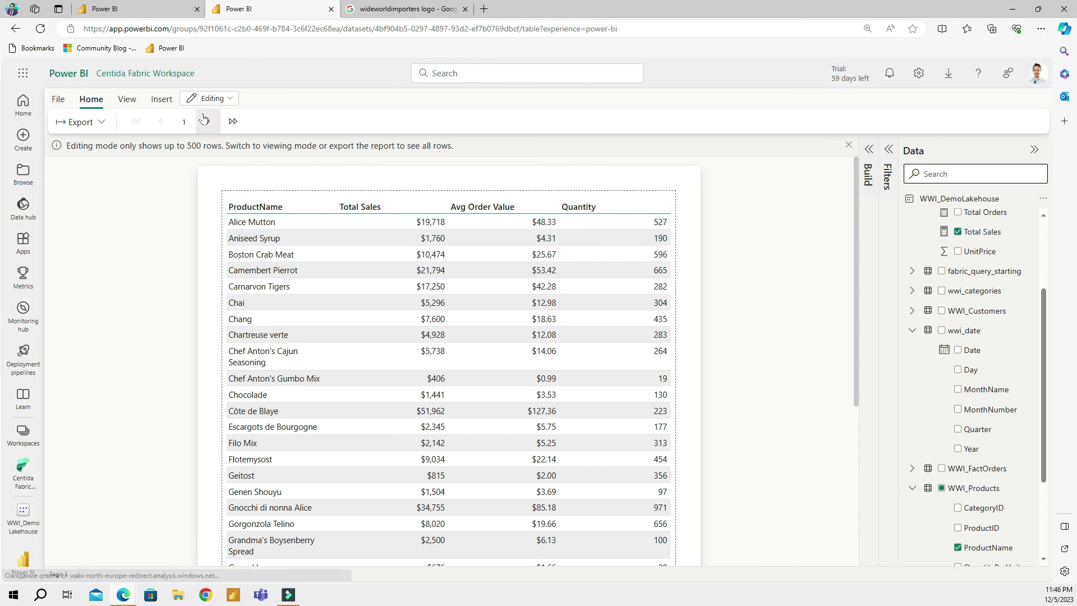
Apply the Bold header table style from the table's Format options, then start editing the ProductName header
{"action": "left_click", "coordinate": [161, 101]}
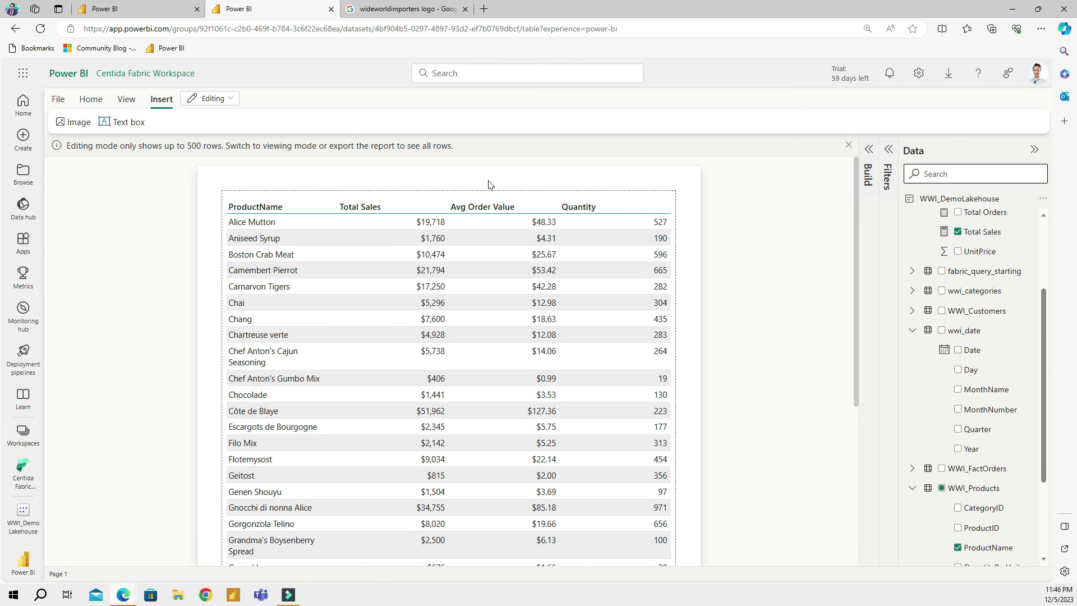
{"action": "left_click", "coordinate": [504, 287]}
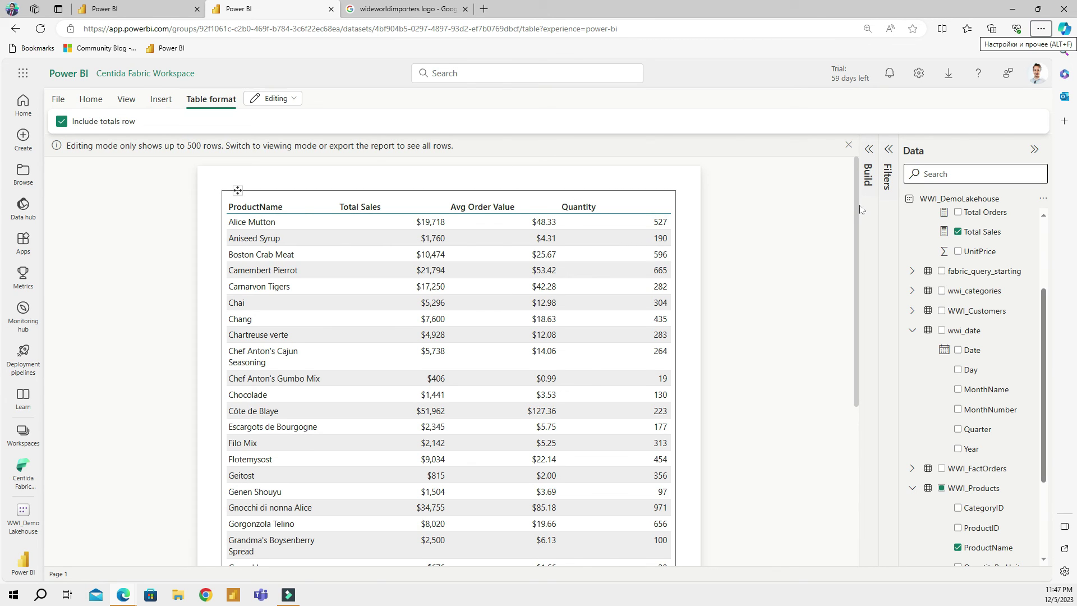
{"action": "left_click", "coordinate": [870, 154]}
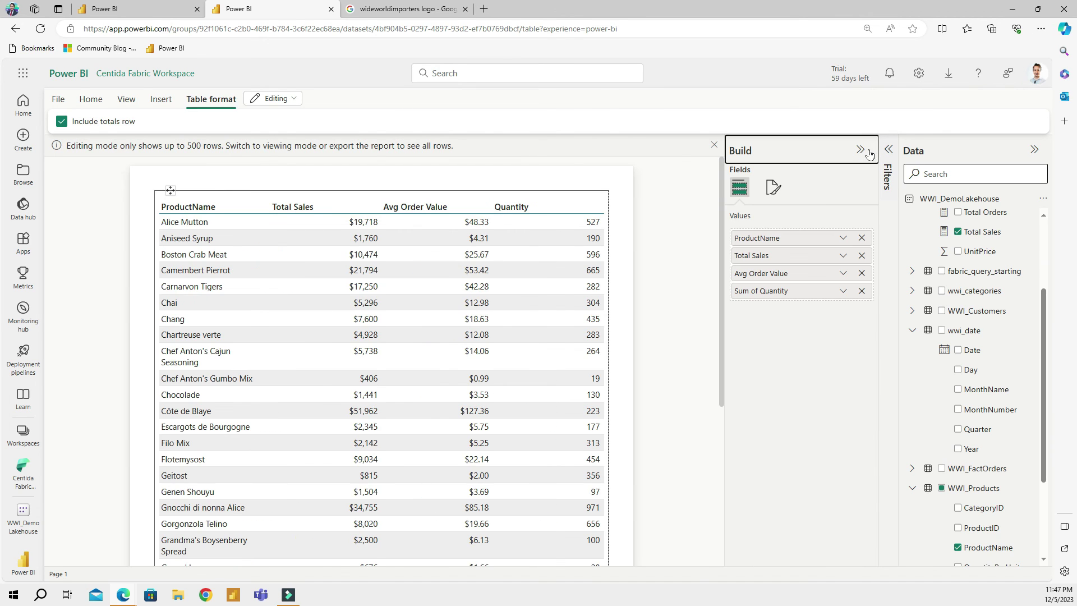
{"action": "left_click", "coordinate": [775, 191]}
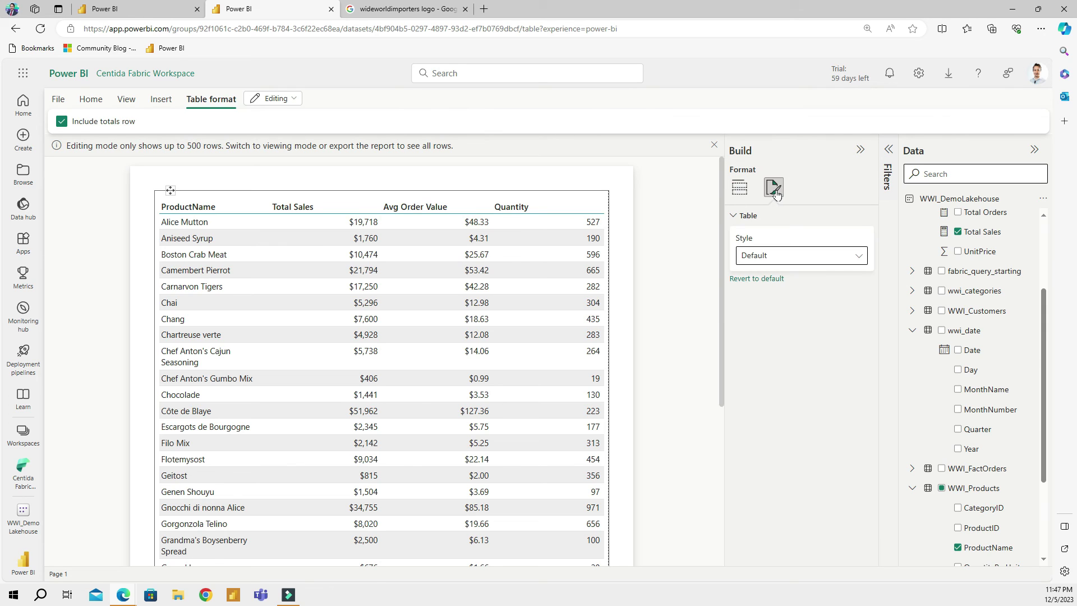
{"action": "left_click", "coordinate": [817, 262]}
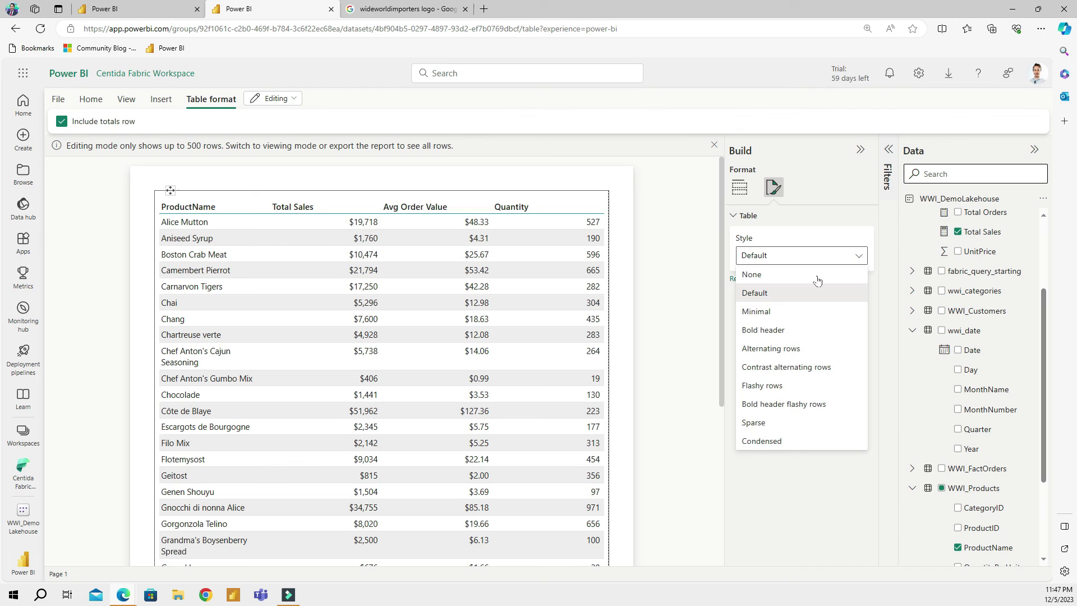
{"action": "left_click", "coordinate": [795, 335]}
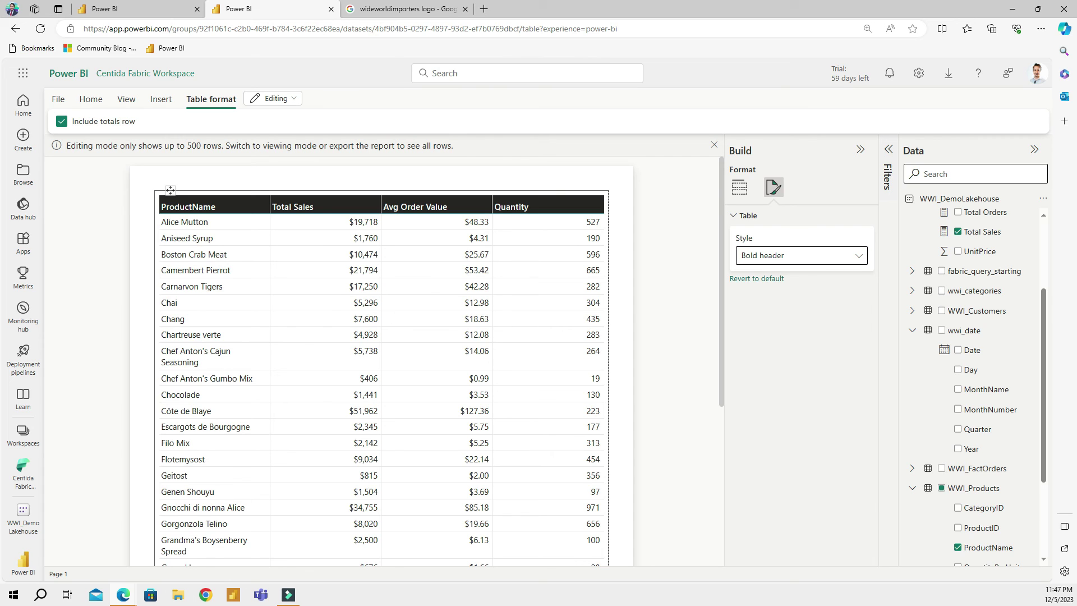
{"action": "double_click", "coordinate": [215, 206]}
Rename the first header to Product Name and export the report as WWI_PaginatedReport.pdf
{"action": "left_click", "coordinate": [187, 206]}
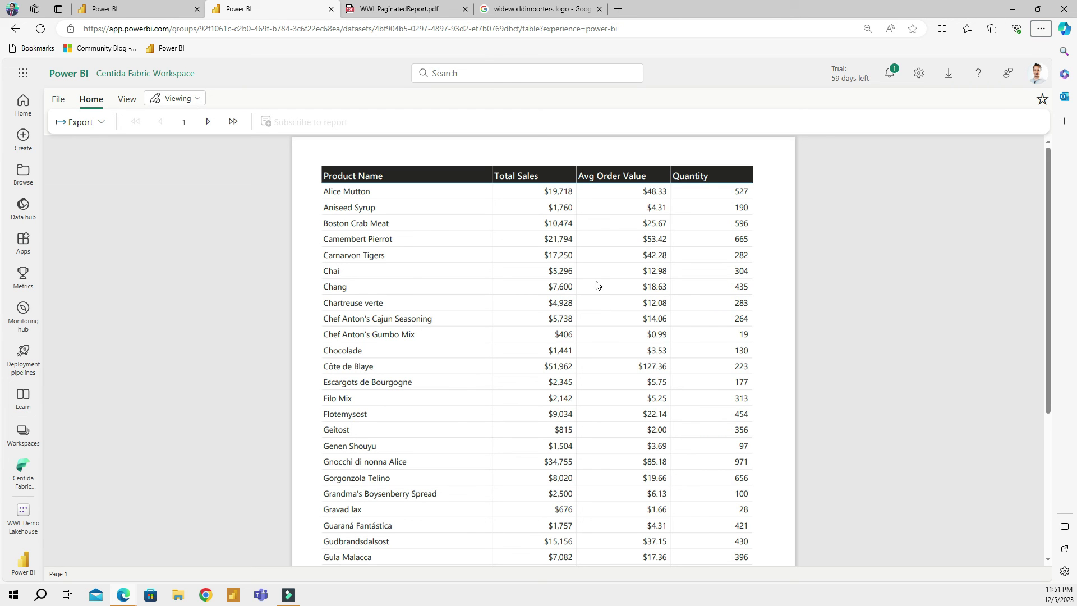
{"action": "scroll", "coordinate": [597, 277], "scroll_direction": "down", "scroll_amount": 5}
{"action": "scroll", "coordinate": [587, 292], "scroll_direction": "up", "scroll_amount": 5}
{"action": "left_click", "coordinate": [101, 123]}
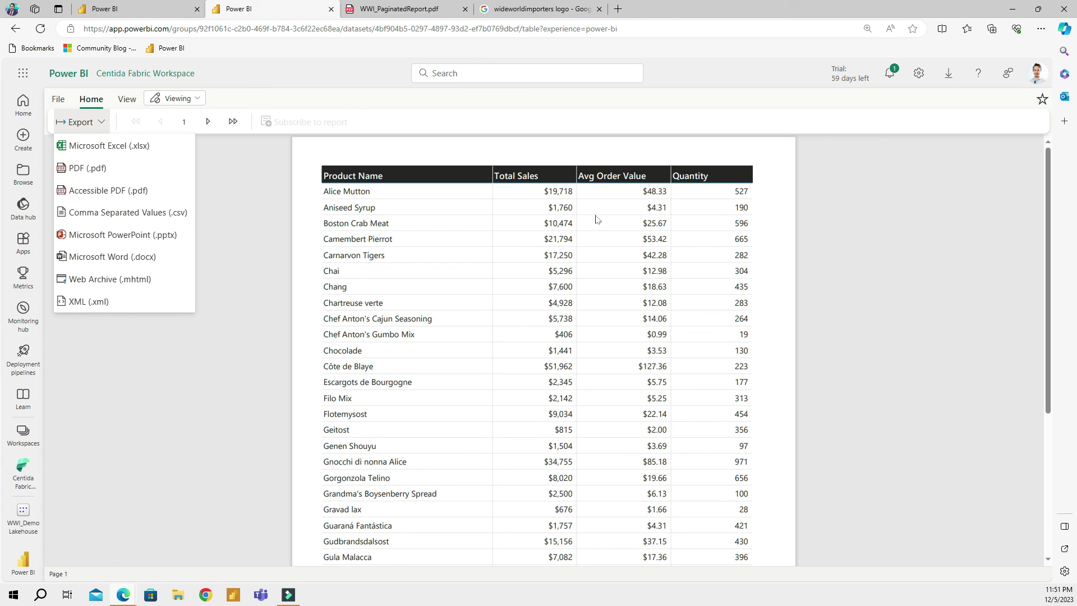
{"action": "left_click", "coordinate": [435, 8]}
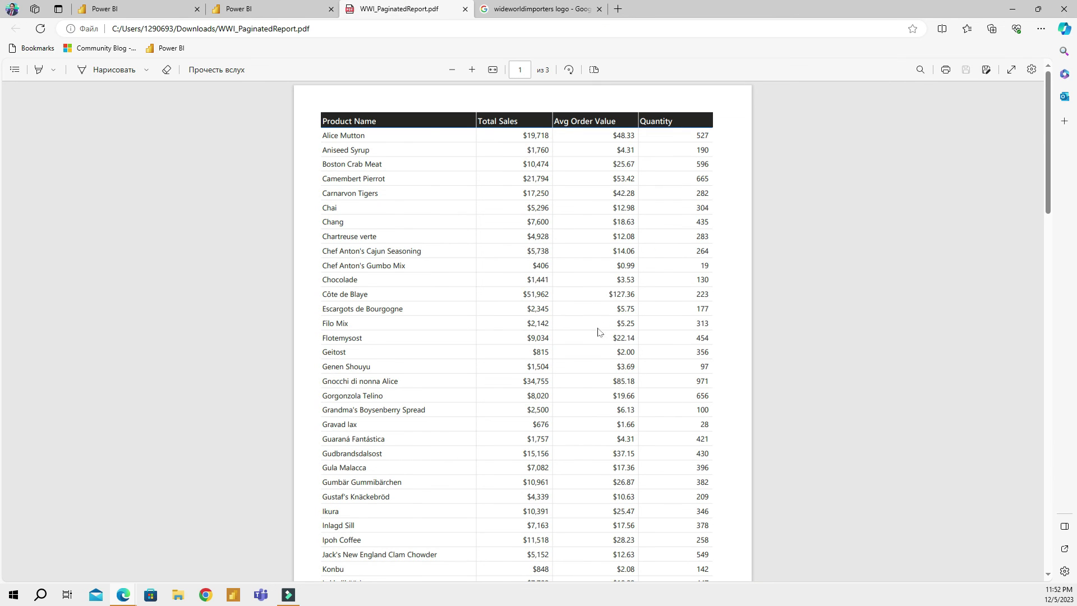
Switch from the PDF viewer back to the Power BI report tab
{"action": "left_click", "coordinate": [275, 8]}
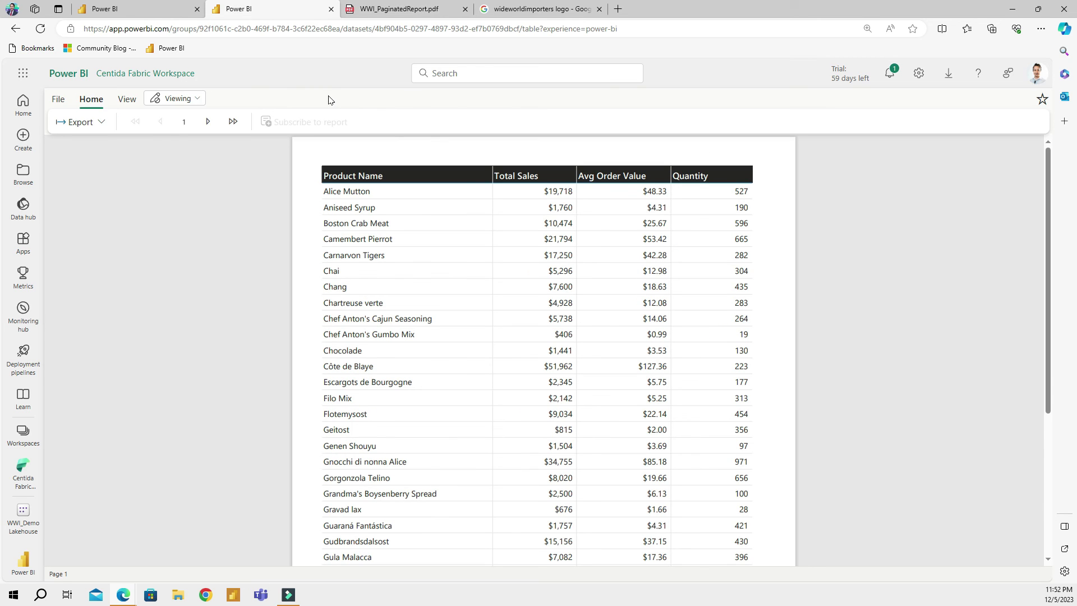